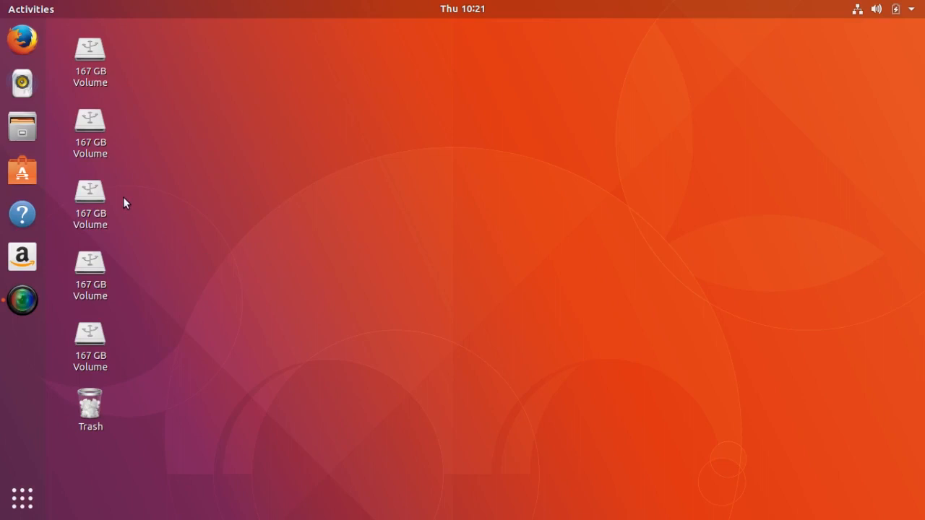
- Search the system for "tweak" and open the GNOME Tweaks page in Ubuntu Software
{"action": "key", "text": "super"}
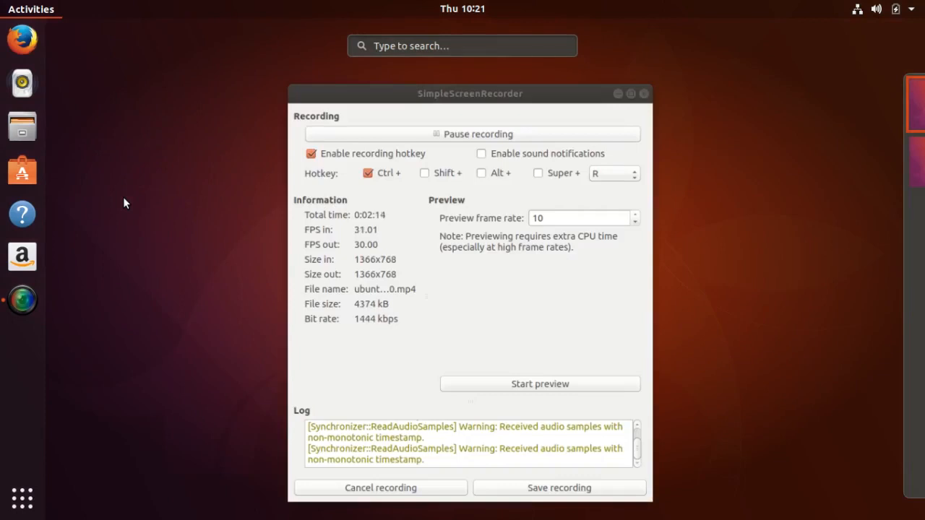
{"action": "type", "text": "t"}
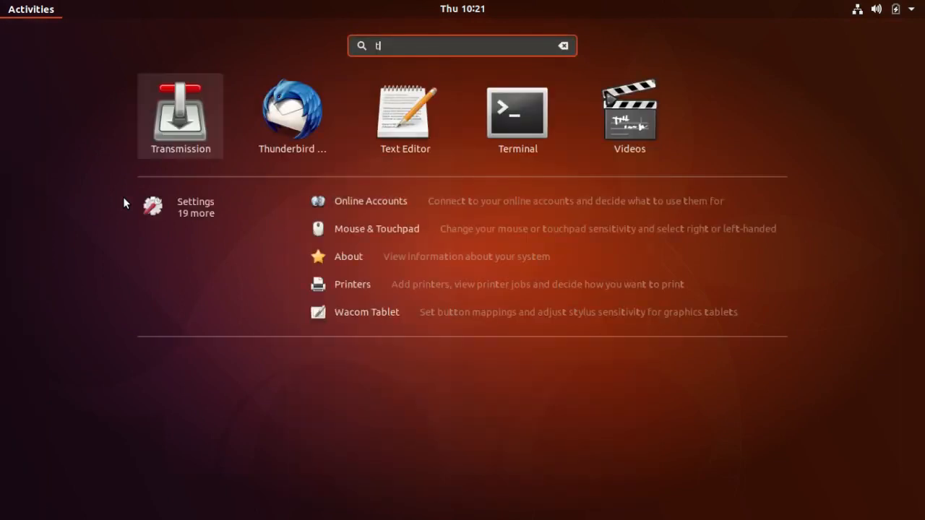
{"action": "type", "text": "we"}
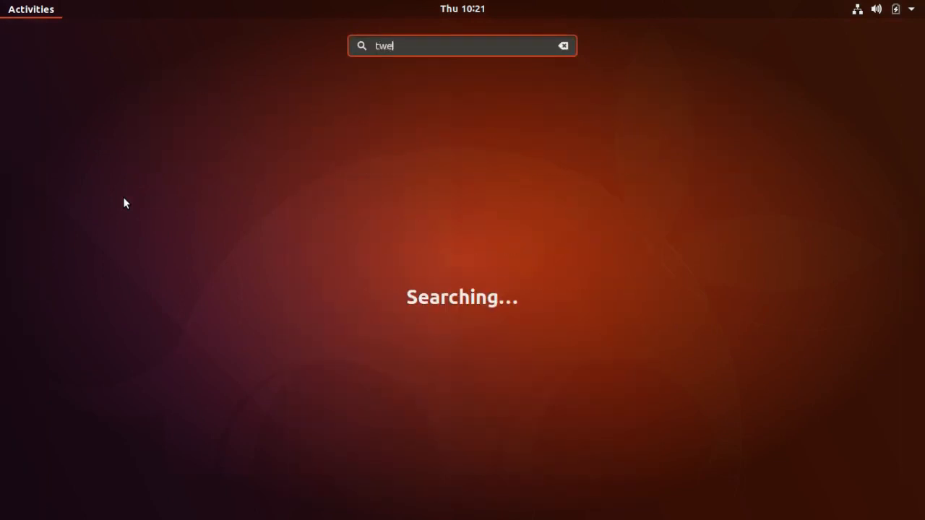
{"action": "type", "text": "ak"}
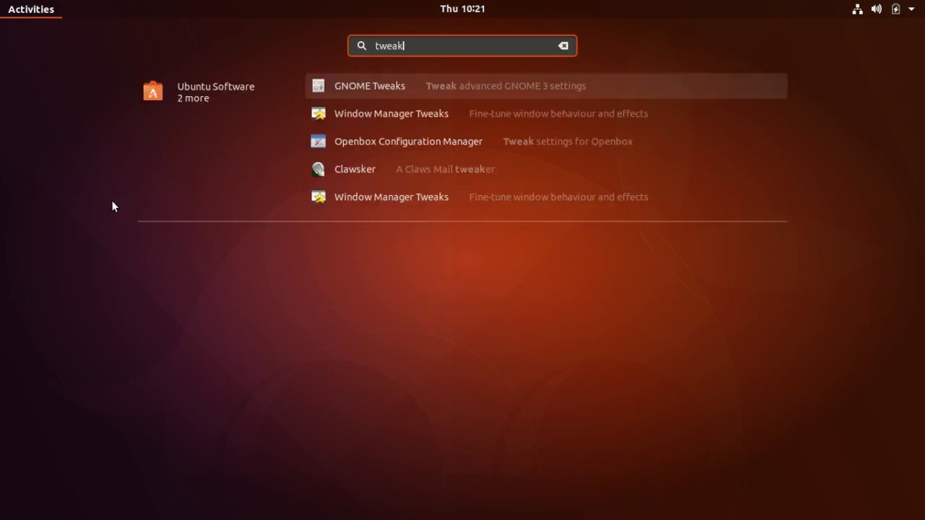
{"action": "left_click", "coordinate": [359, 84]}
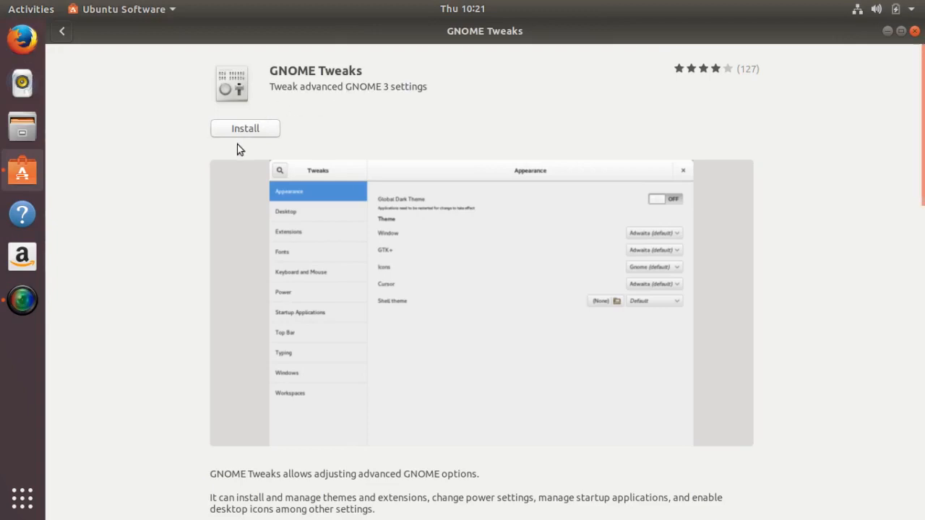
- Install GNOME Tweaks, authenticating with the account password, and close Ubuntu Software once it is installed
{"action": "left_click", "coordinate": [248, 129]}
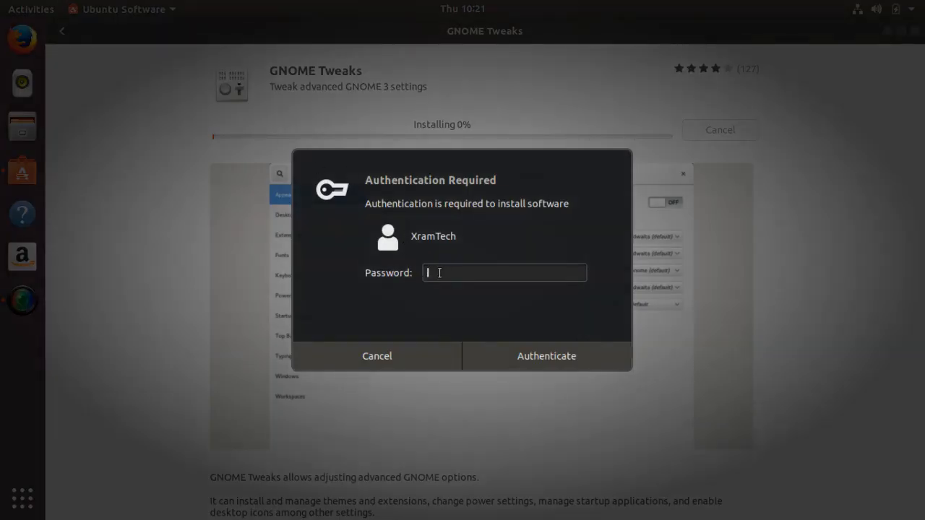
{"action": "type", "text": "****"}
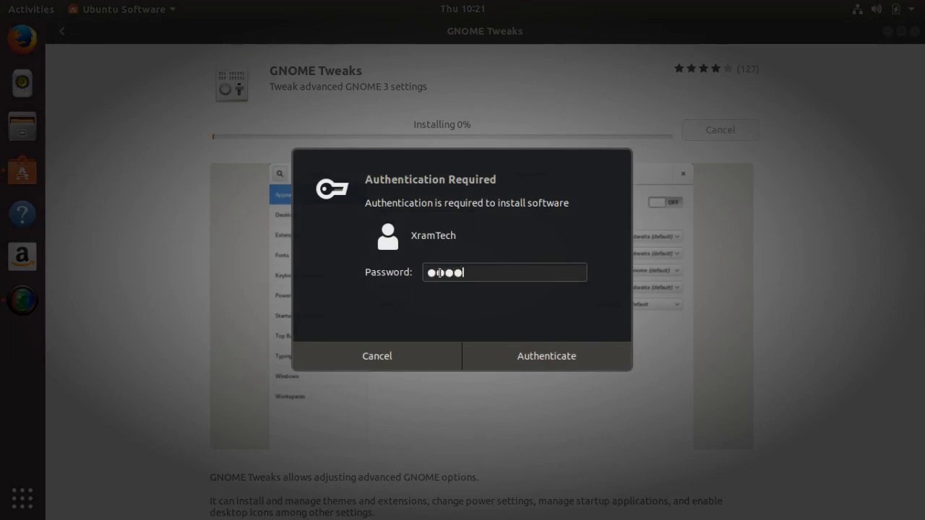
{"action": "type", "text": "****"}
{"action": "left_click", "coordinate": [524, 356]}
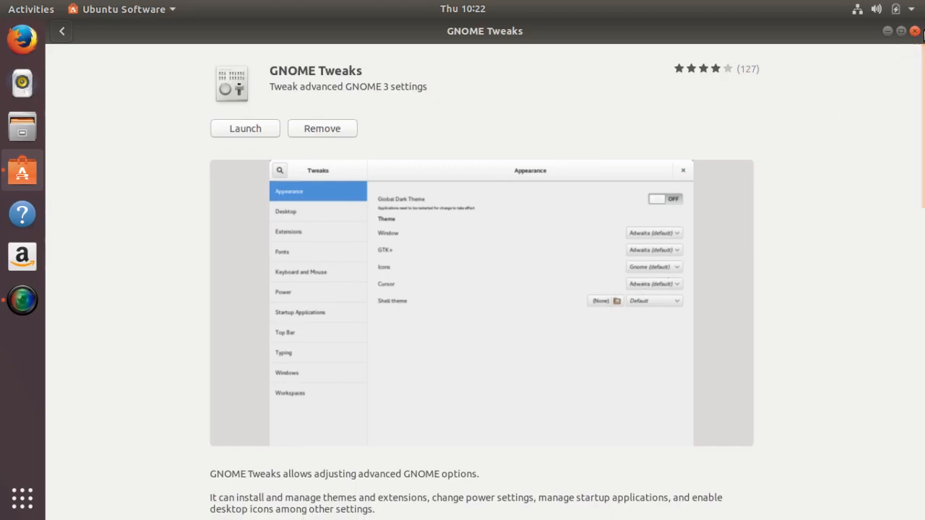
{"action": "left_click", "coordinate": [914, 32]}
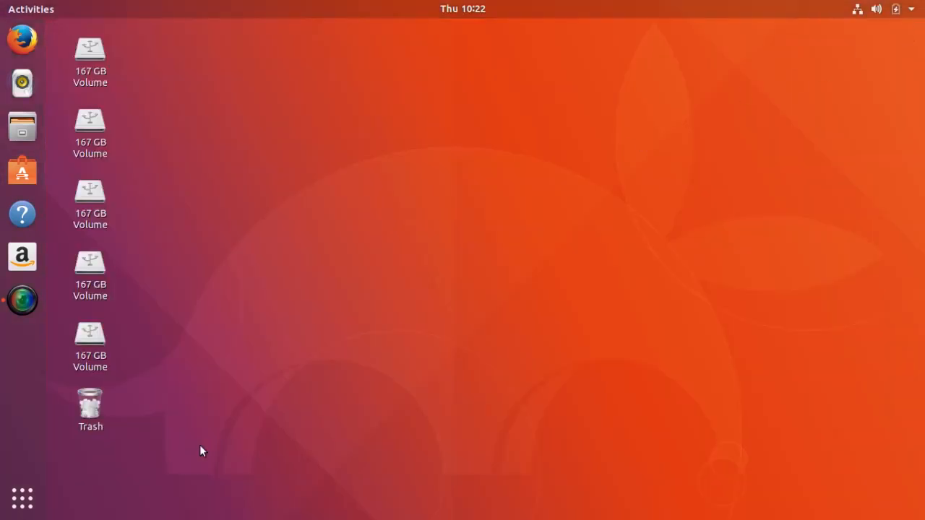
- Find the installed Tweaks application by searching for "tweaks", add it to the favorites and launch it
{"action": "key", "text": "super"}
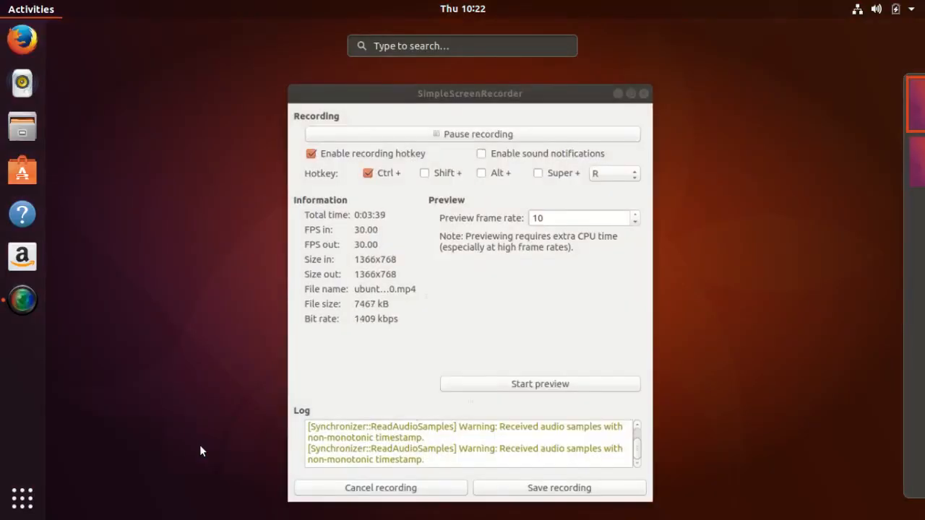
{"action": "type", "text": "tweal"}
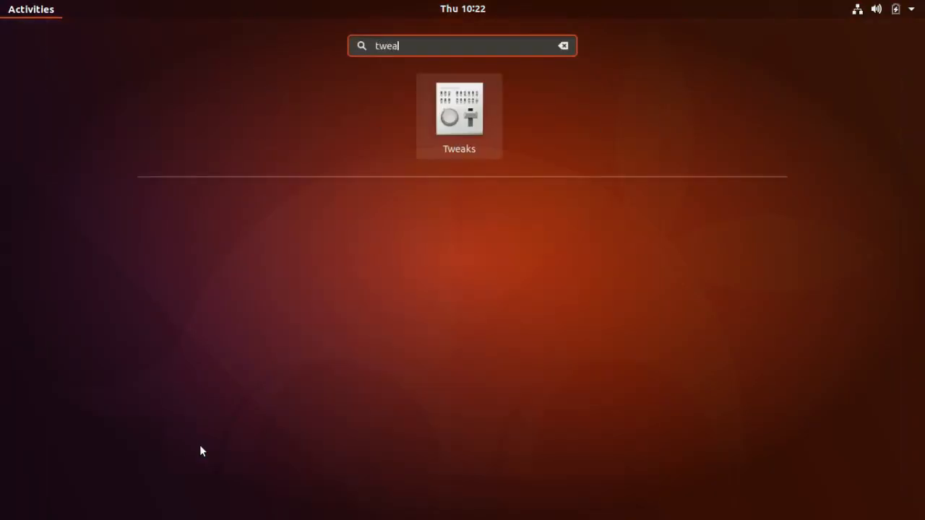
{"action": "key", "text": "BackSpace"}
{"action": "type", "text": "ks"}
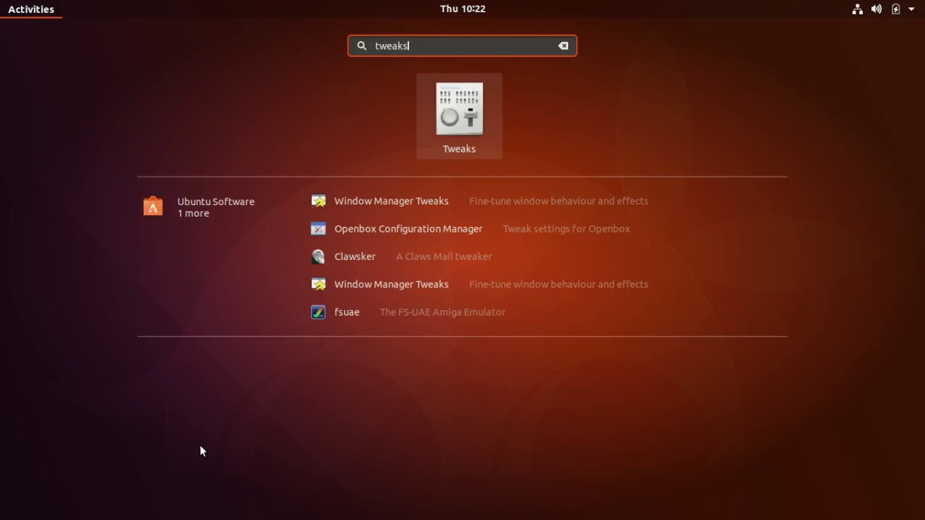
{"action": "right_click", "coordinate": [456, 101]}
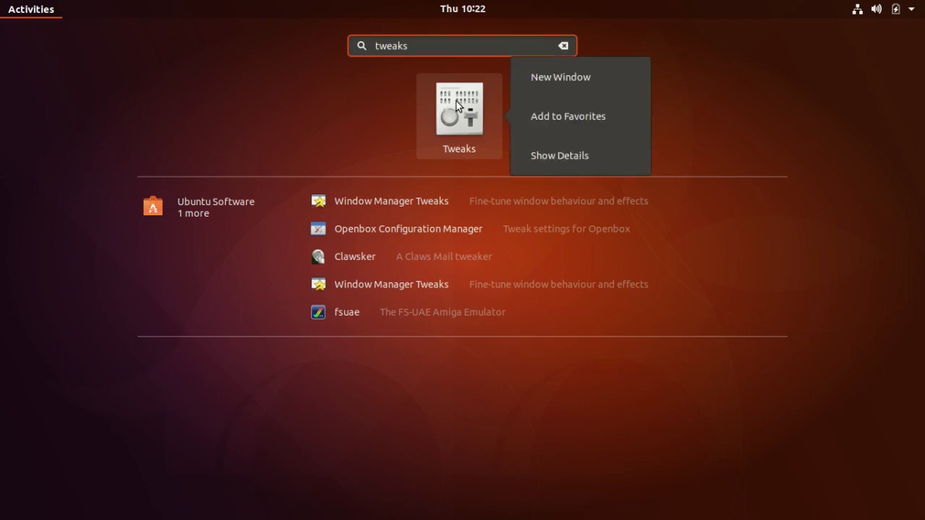
{"action": "left_click", "coordinate": [558, 116]}
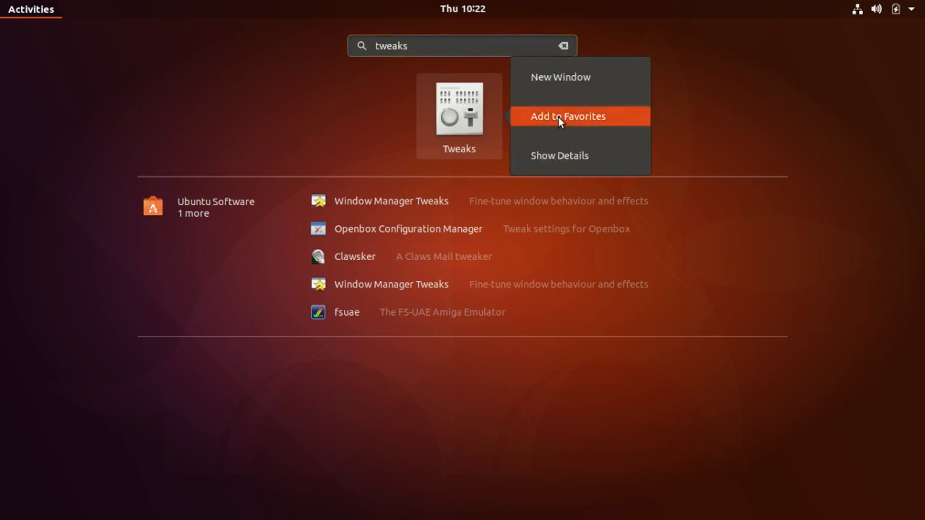
{"action": "left_click", "coordinate": [458, 110]}
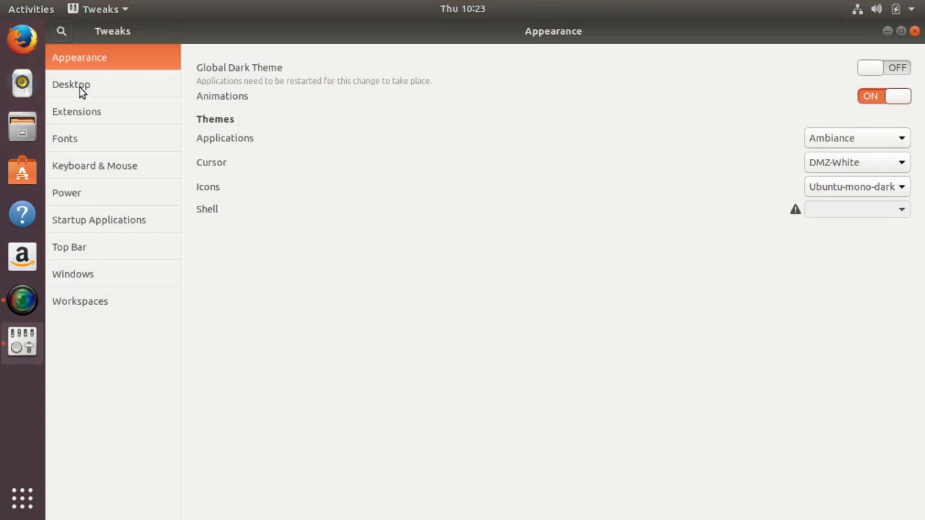
- Turn off Show Icons for the desktop, check the desktop with Tweaks minimized, and restore the Tweaks window
{"action": "left_click", "coordinate": [80, 87]}
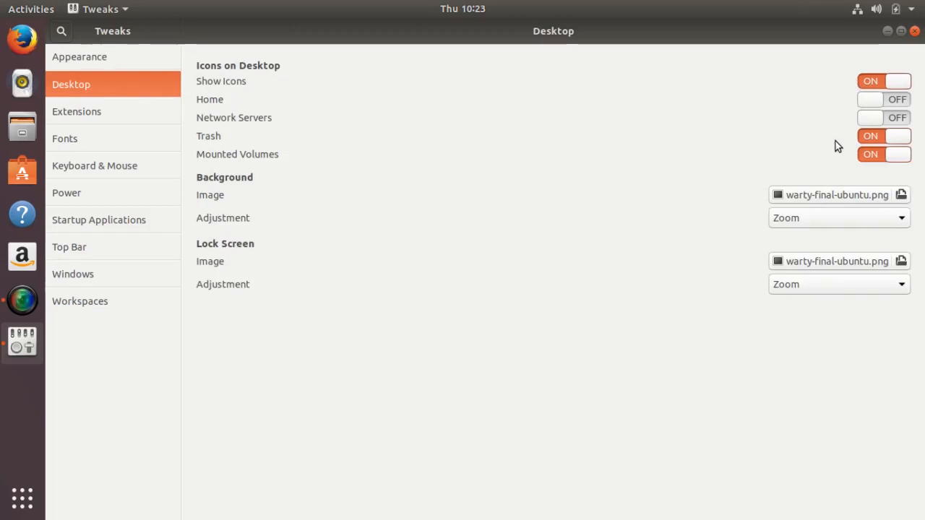
{"action": "left_click", "coordinate": [868, 81]}
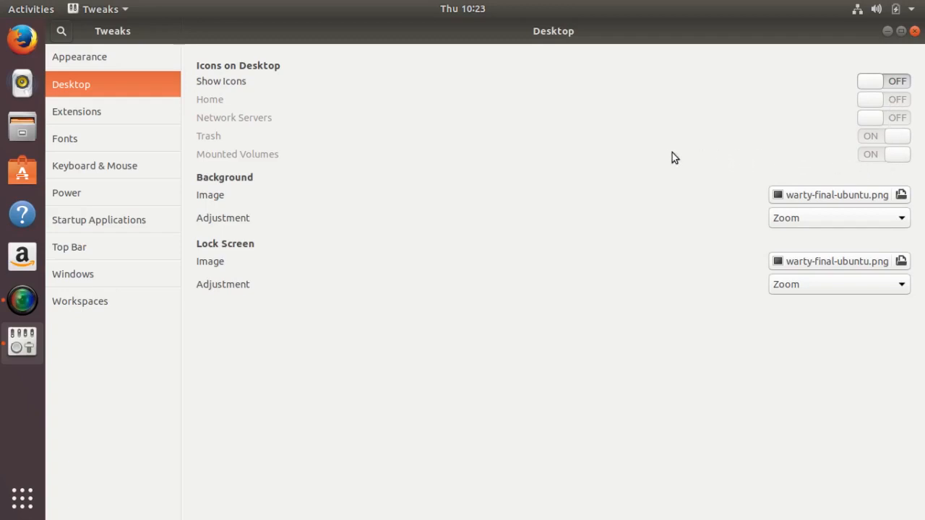
{"action": "left_click", "coordinate": [888, 31]}
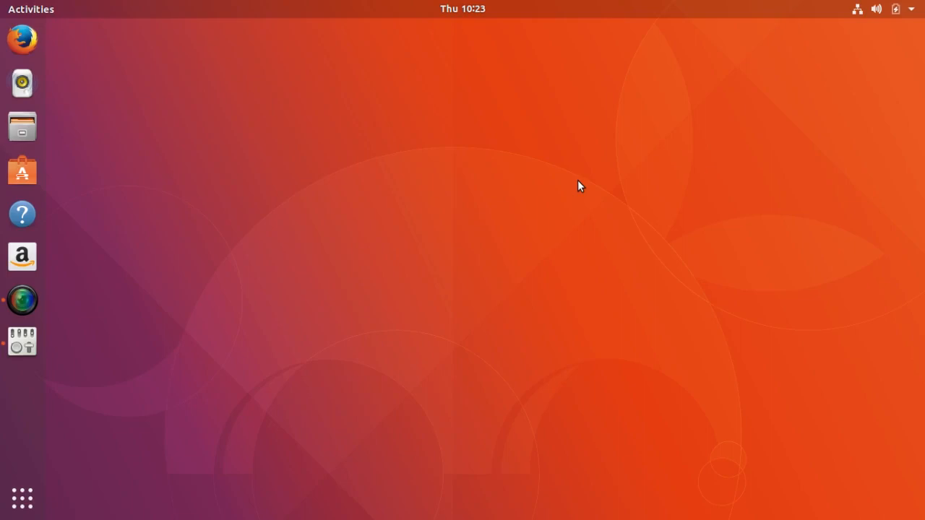
{"action": "key", "text": "super"}
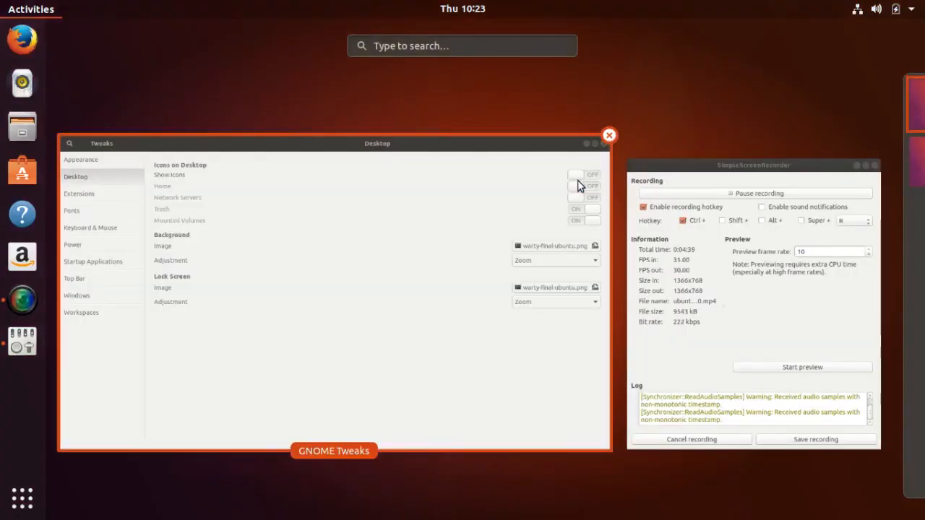
{"action": "left_click", "coordinate": [523, 195]}
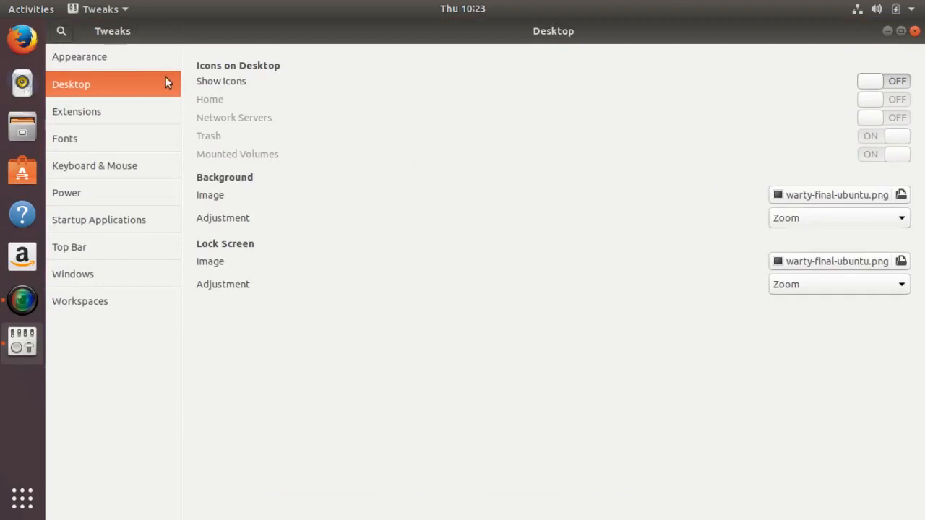
- Turn off Animations in the appearance settings
{"action": "left_click", "coordinate": [74, 58]}
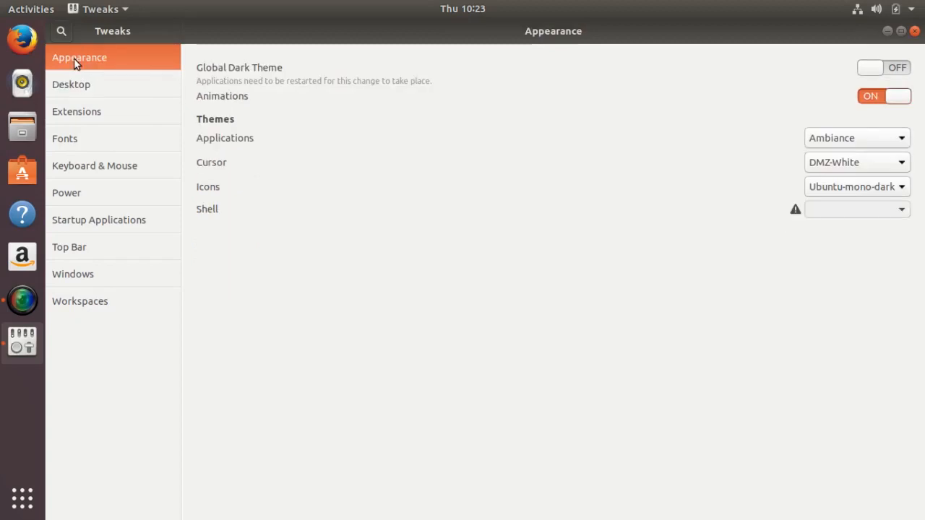
{"action": "left_click", "coordinate": [897, 97]}
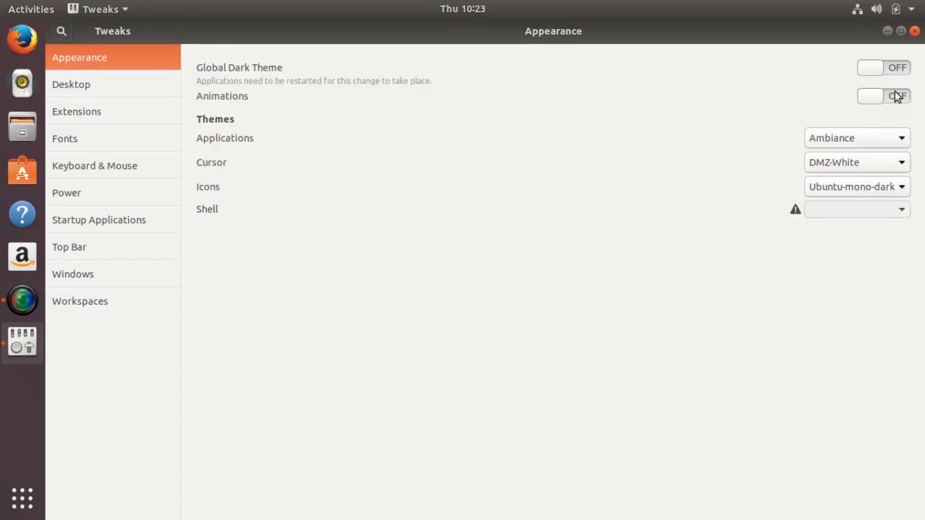
- Look through the desktop and extension settings, and turn on Date for the top bar clock
{"action": "left_click", "coordinate": [115, 89]}
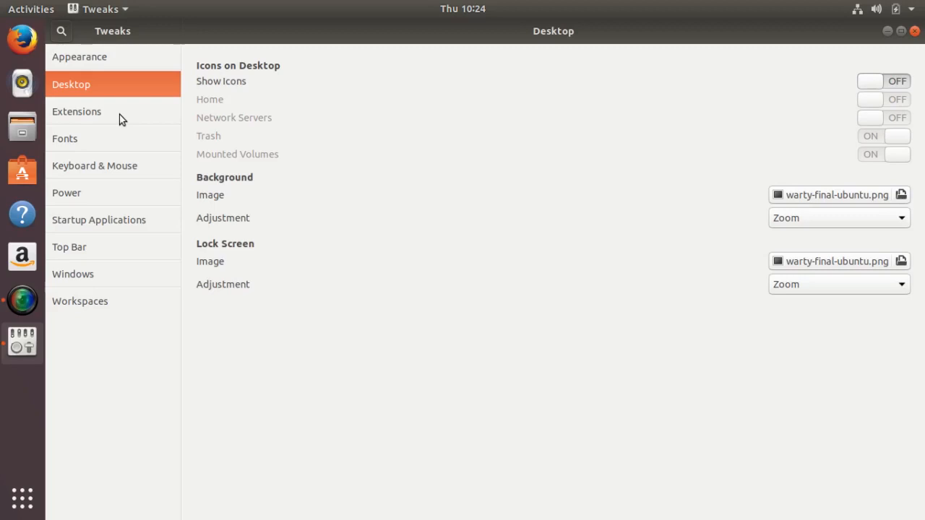
{"action": "left_click", "coordinate": [120, 118]}
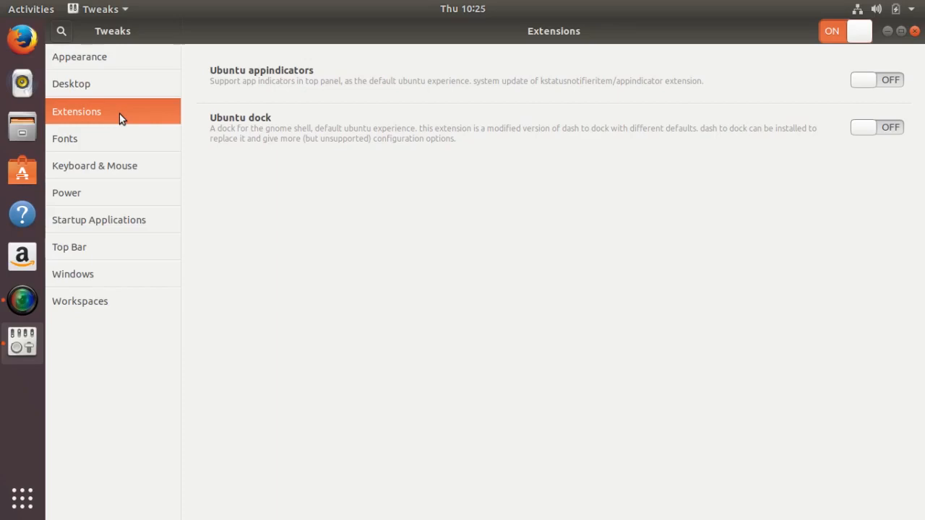
{"action": "left_click", "coordinate": [122, 252]}
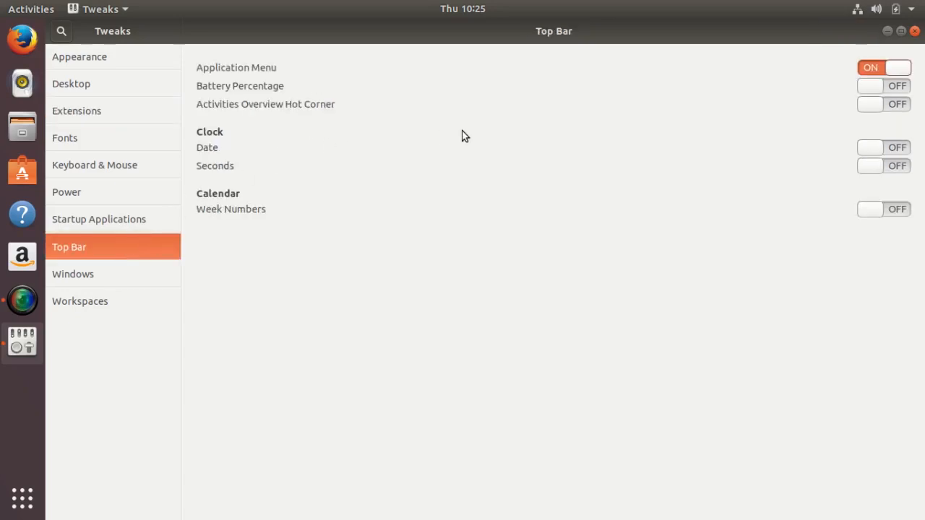
{"action": "left_click", "coordinate": [878, 149]}
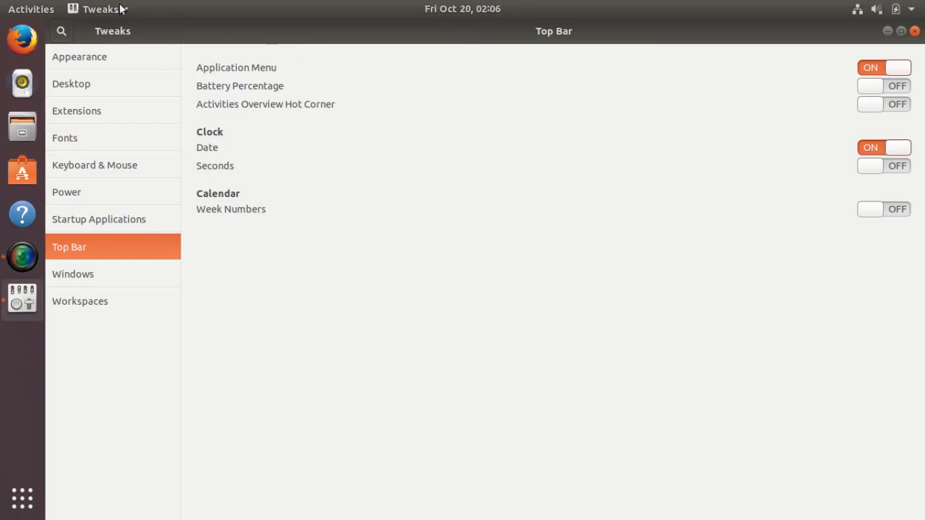
- View the Tweaks application menu, and switch the top bar's Application Menu setting off and back on
{"action": "left_click", "coordinate": [125, 12]}
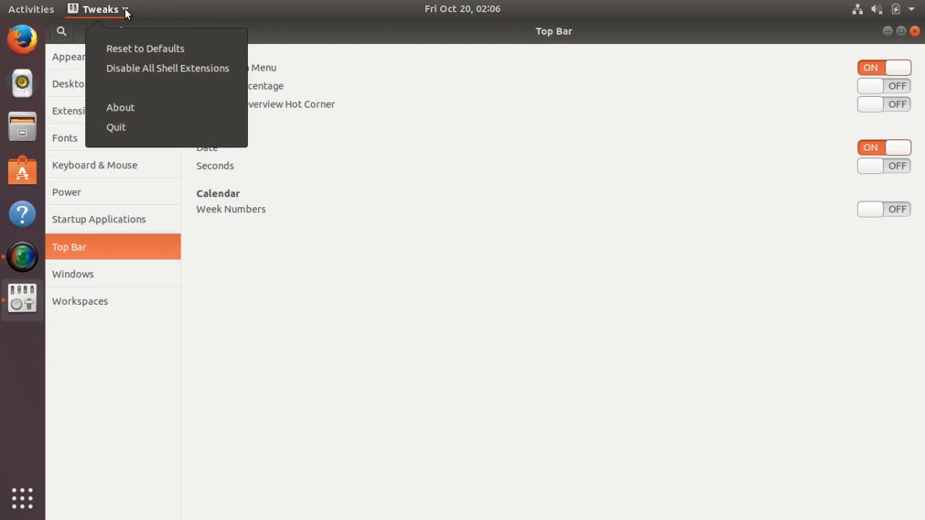
{"action": "left_click", "coordinate": [125, 13]}
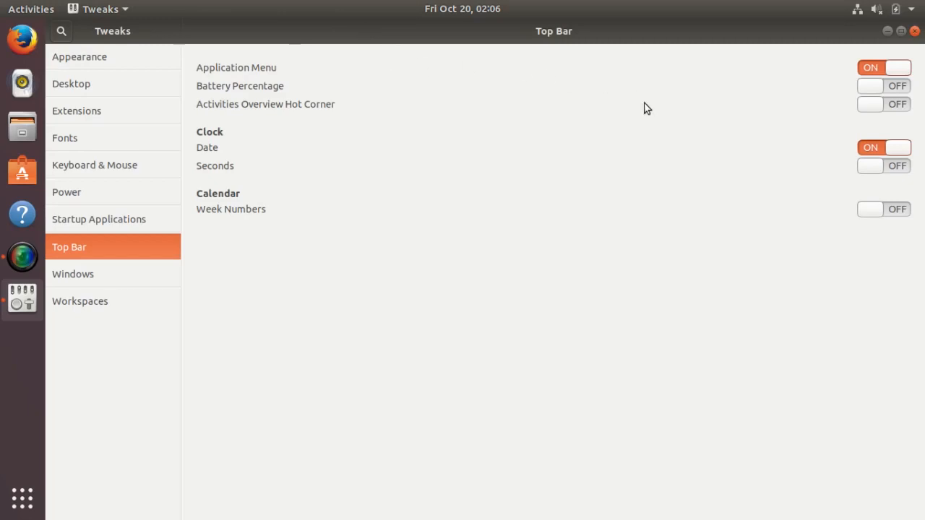
{"action": "left_click", "coordinate": [877, 71]}
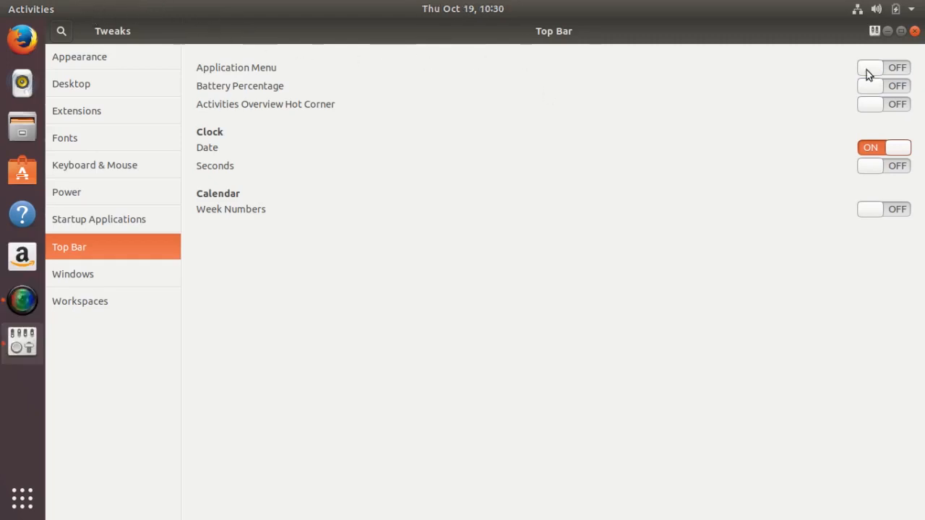
{"action": "left_click", "coordinate": [867, 70]}
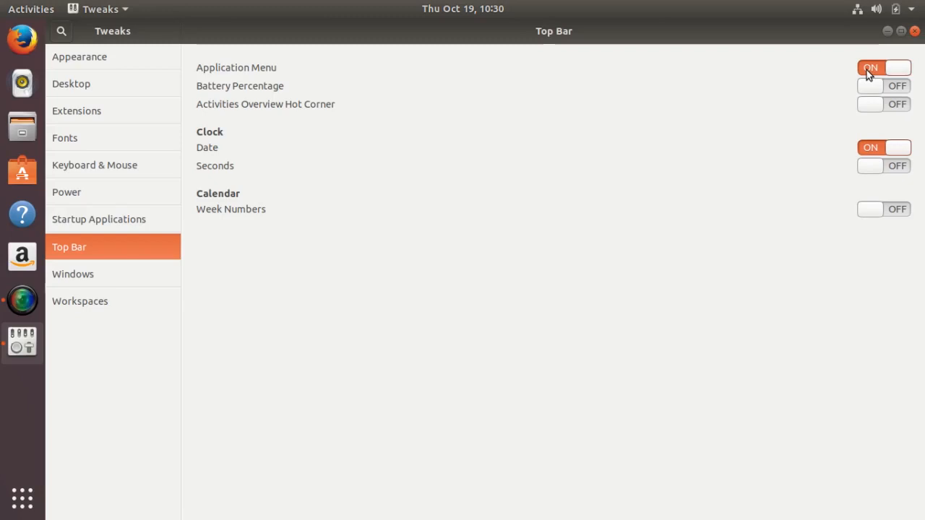
- Try placing the windows' titlebar buttons on the Left, and return the placement to Right
{"action": "left_click", "coordinate": [134, 281]}
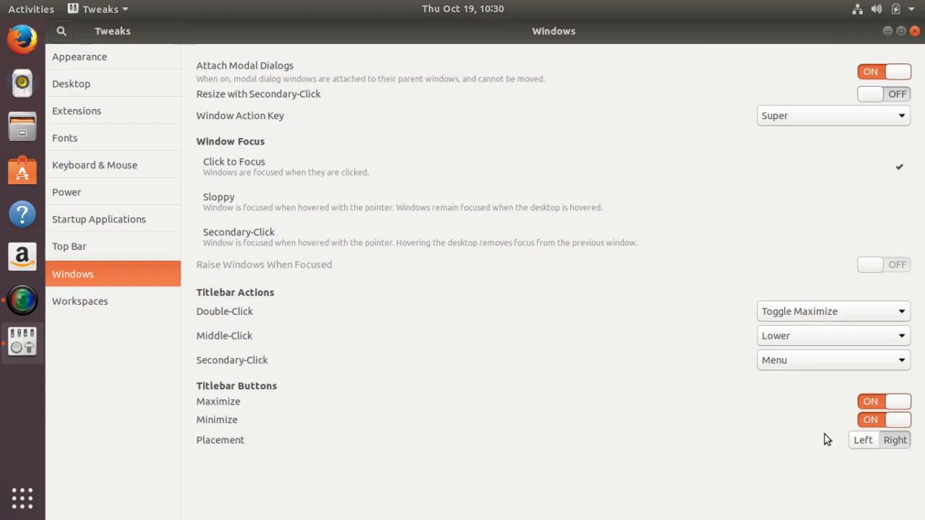
{"action": "left_click", "coordinate": [862, 440]}
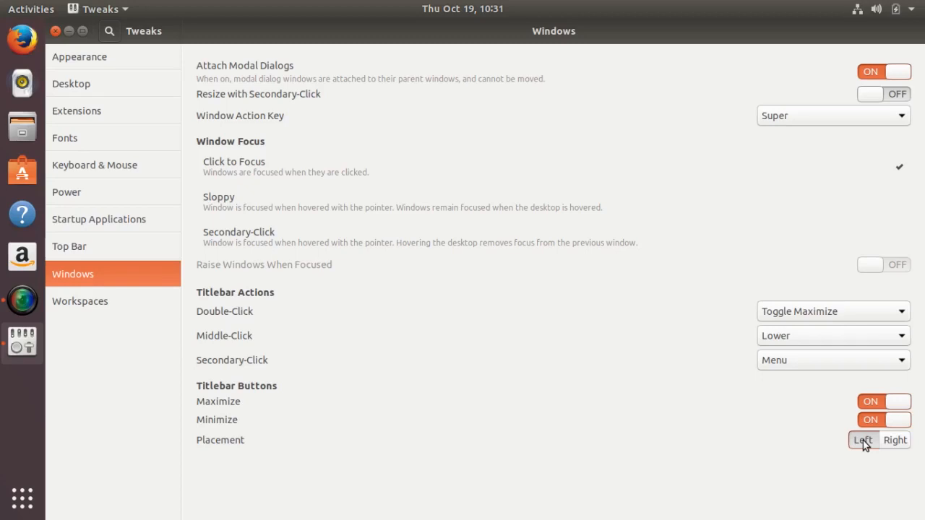
{"action": "left_click", "coordinate": [895, 440]}
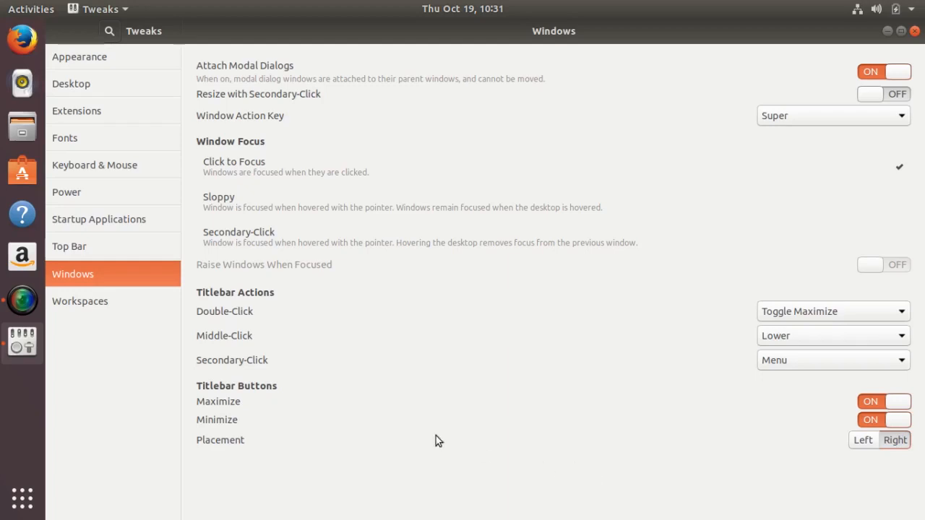
- Review the workspace and display handling options, and return to the extensions settings
{"action": "left_click", "coordinate": [115, 301]}
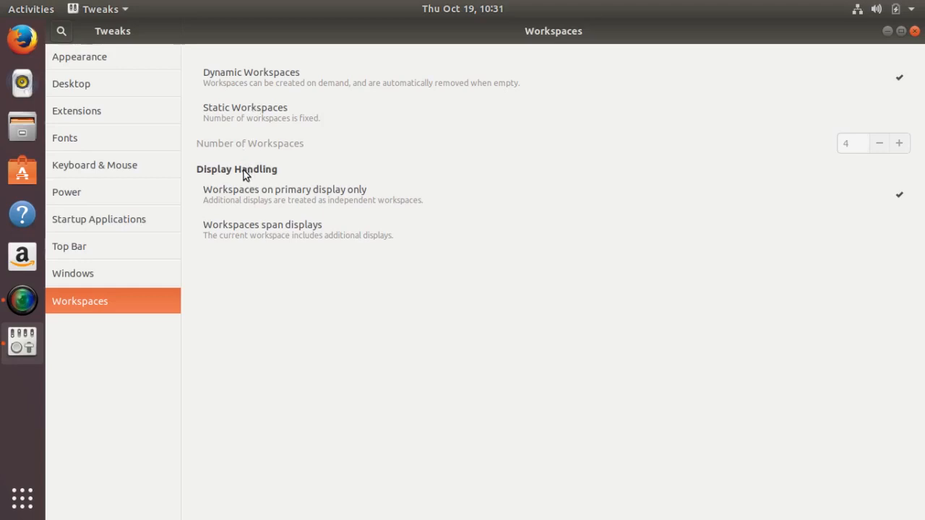
{"action": "left_click", "coordinate": [147, 109]}
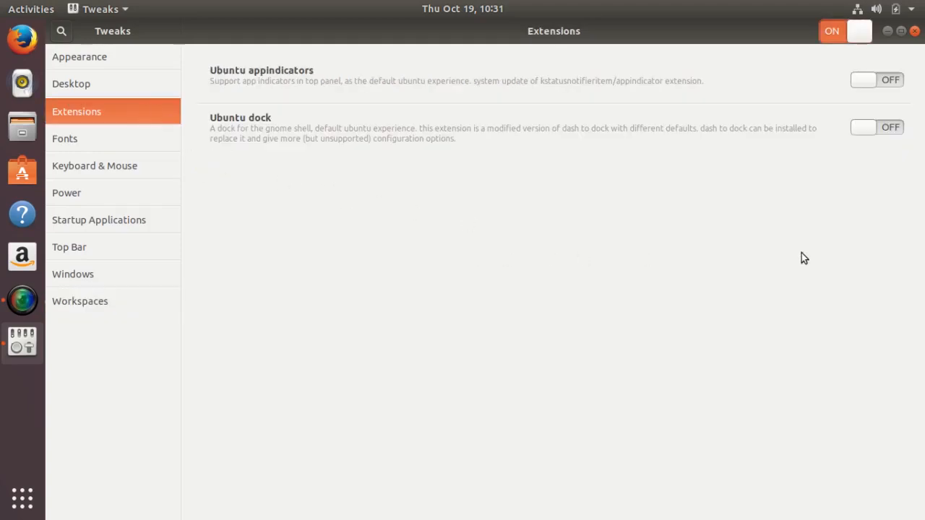
- Close Tweaks and launch Synaptic Package Manager, authenticating with the account password
{"action": "left_click", "coordinate": [913, 31]}
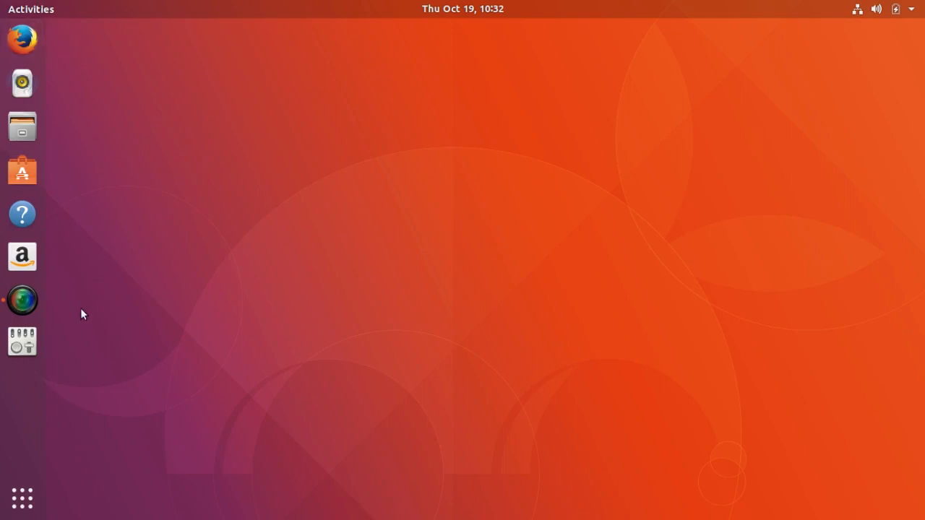
{"action": "left_click", "coordinate": [53, 9]}
{"action": "type", "text": "s"}
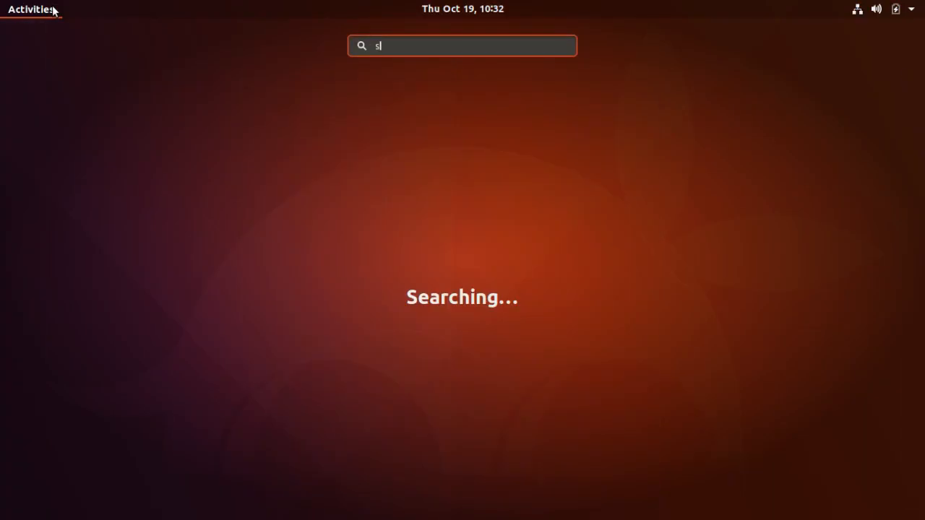
{"action": "type", "text": "yn"}
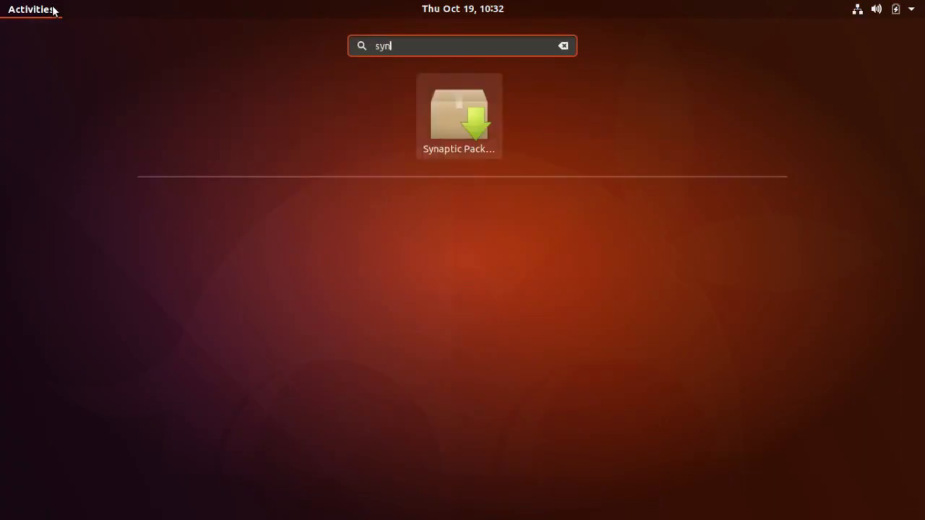
{"action": "left_click", "coordinate": [457, 120]}
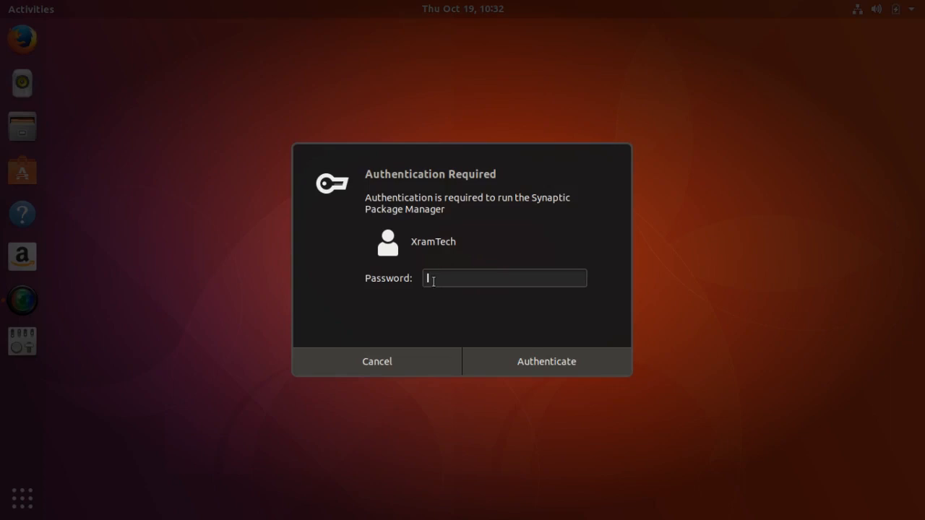
{"action": "type", "text": "••"}
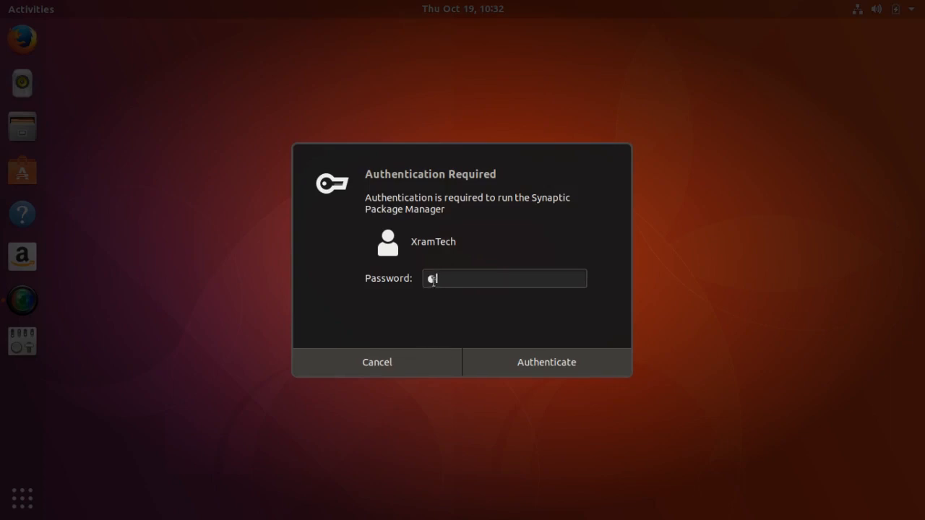
{"action": "type", "text": "••••••"}
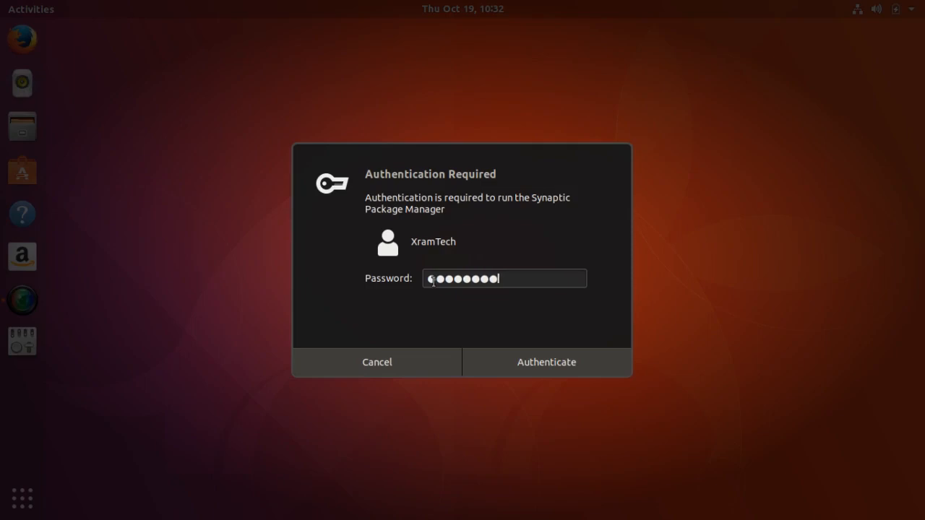
{"action": "left_click", "coordinate": [546, 362]}
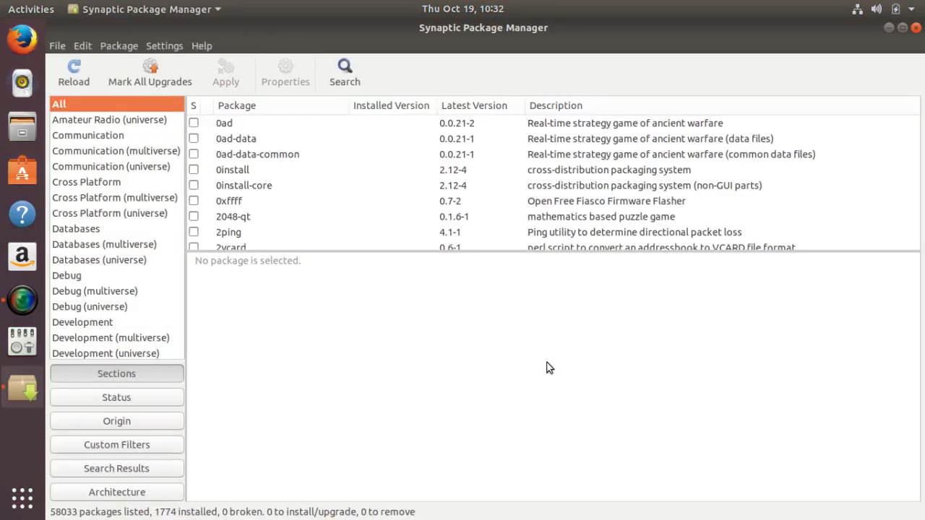
- Search the packages' descriptions and names for gnome-shell-extension
{"action": "left_click", "coordinate": [346, 70]}
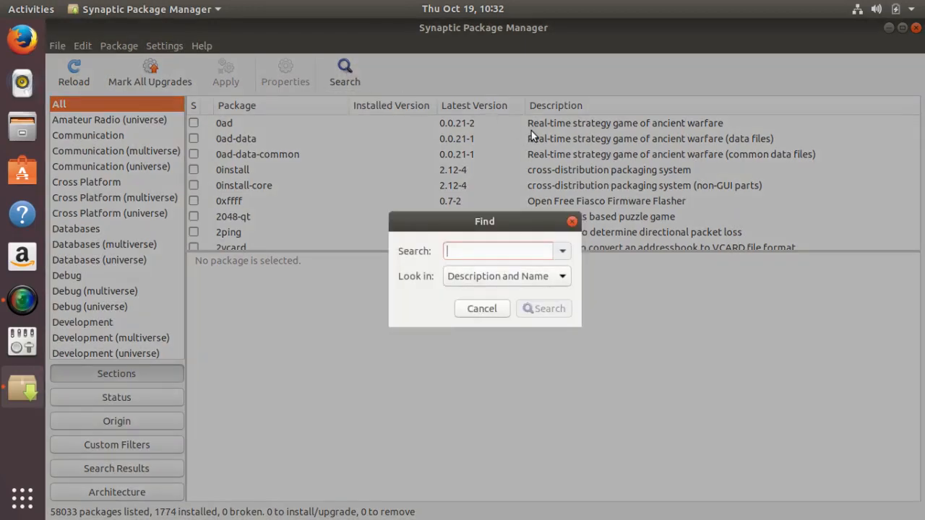
{"action": "type", "text": "gno"}
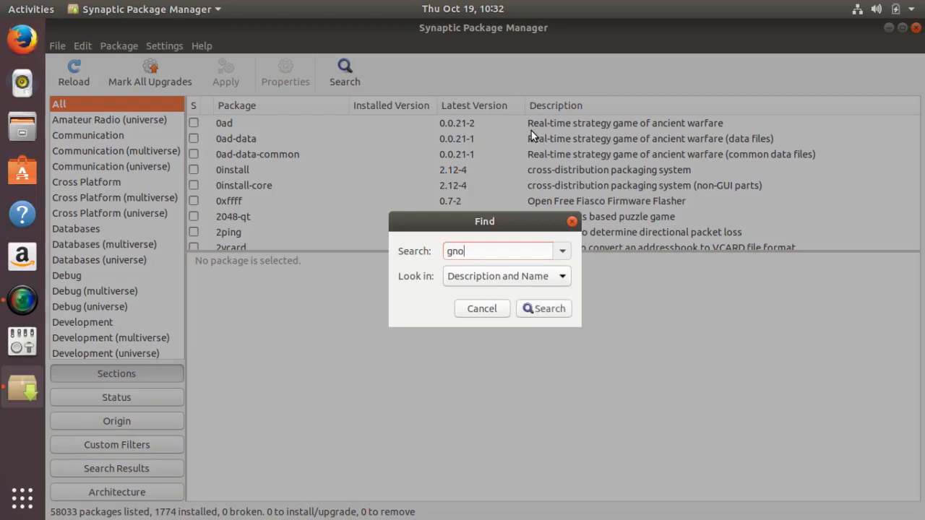
{"action": "type", "text": "me-shell-exte"}
{"action": "type", "text": "nsio"}
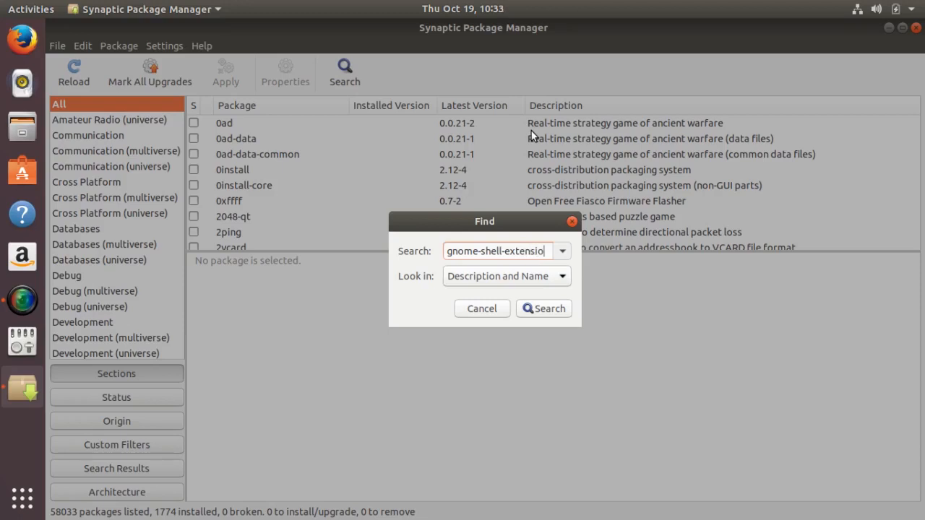
{"action": "type", "text": "n"}
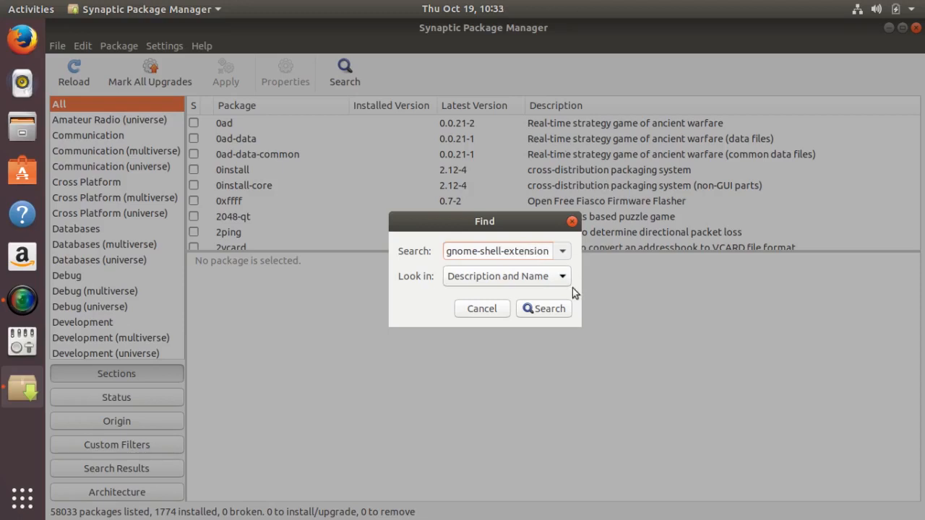
{"action": "left_click", "coordinate": [542, 309]}
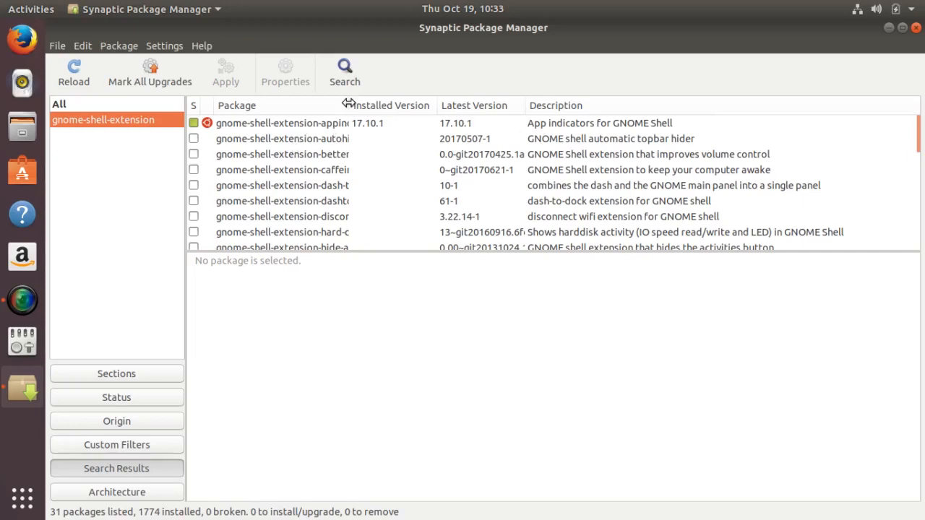
- Widen the Package column in the search results and install the gnome-shell-extension-weather package
{"action": "left_click_drag", "start_coordinate": [348, 103], "coordinate": [415, 112]}
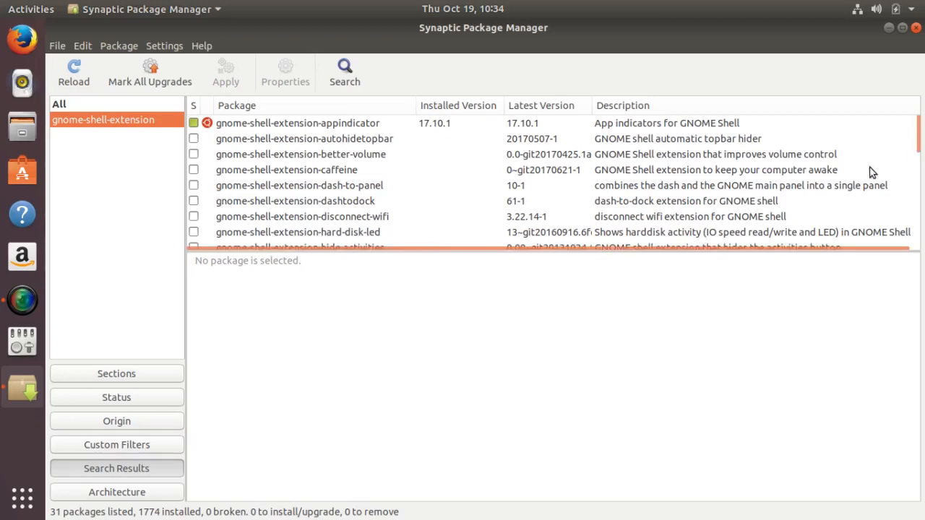
{"action": "scroll", "coordinate": [917, 151], "scroll_direction": "down", "scroll_amount": 2}
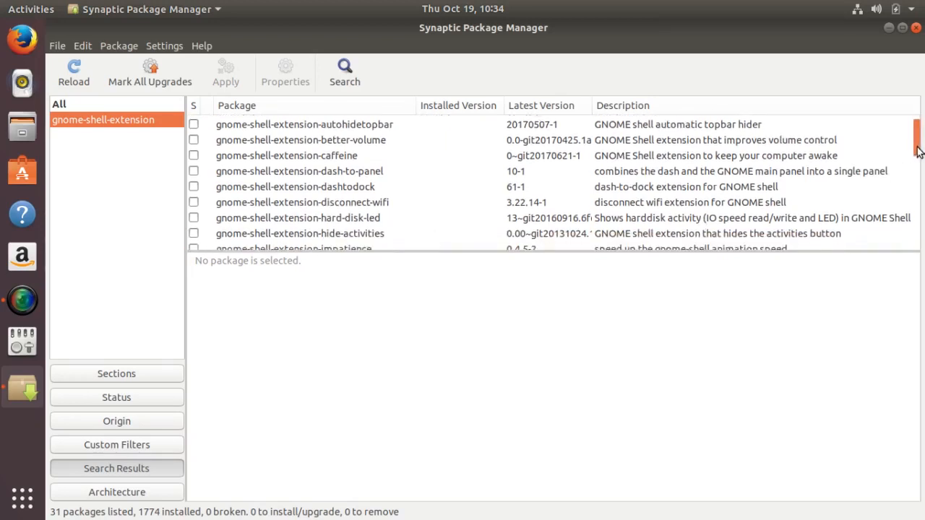
{"action": "left_click_drag", "start_coordinate": [917, 151], "coordinate": [914, 168]}
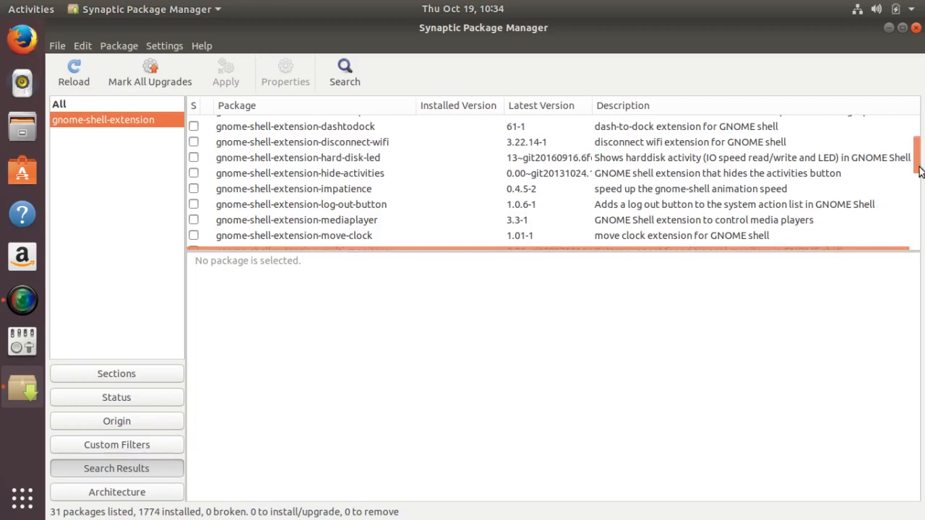
{"action": "left_click_drag", "start_coordinate": [918, 170], "coordinate": [896, 244]}
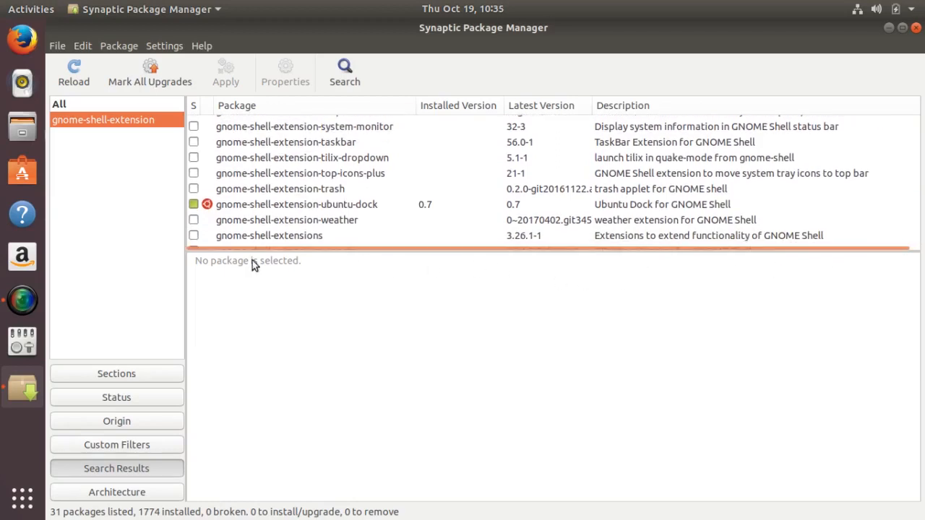
{"action": "left_click", "coordinate": [194, 221]}
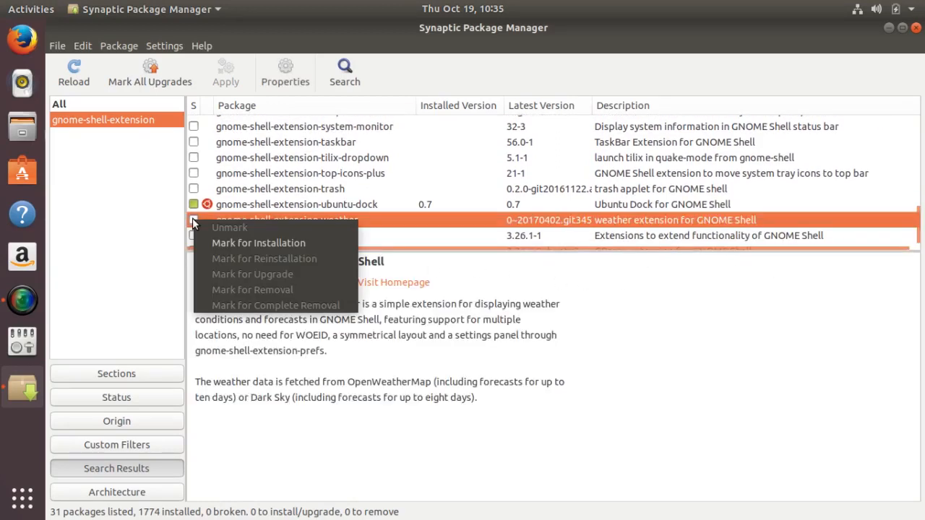
{"action": "left_click", "coordinate": [265, 241]}
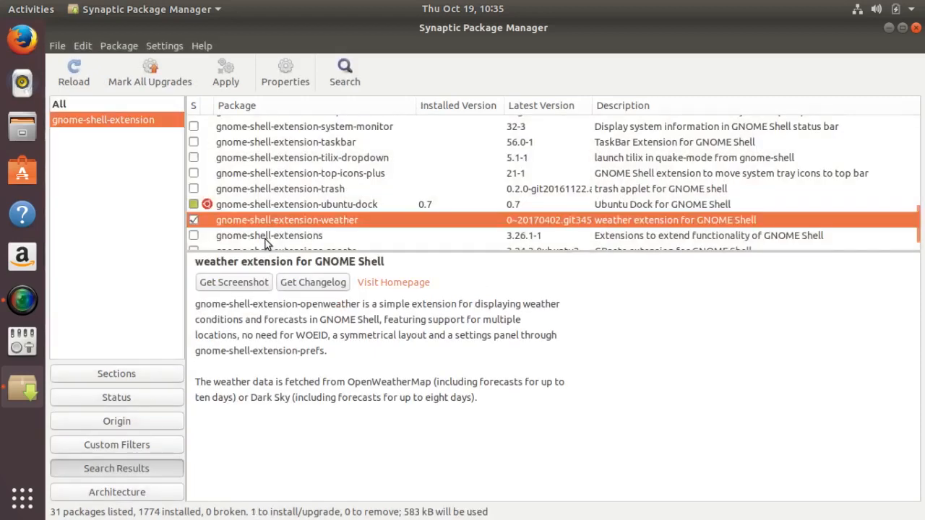
{"action": "left_click", "coordinate": [223, 73]}
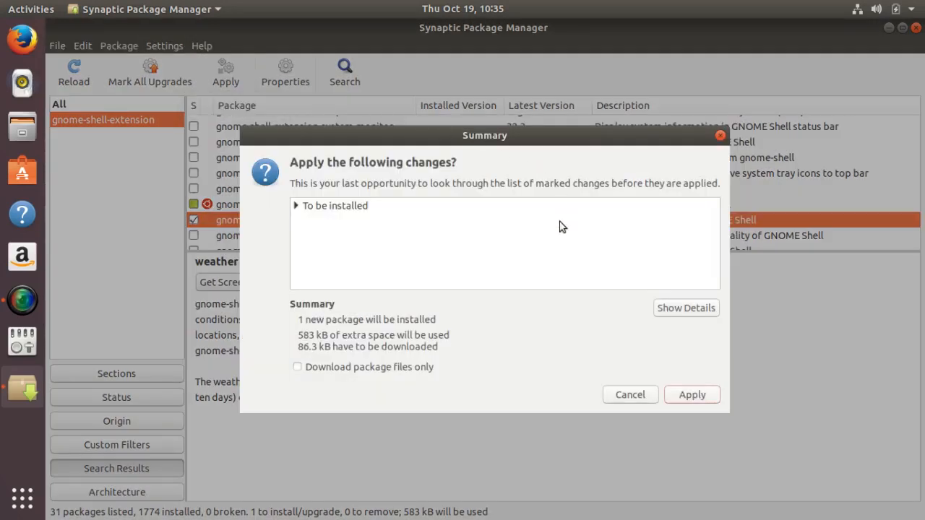
{"action": "left_click", "coordinate": [679, 399]}
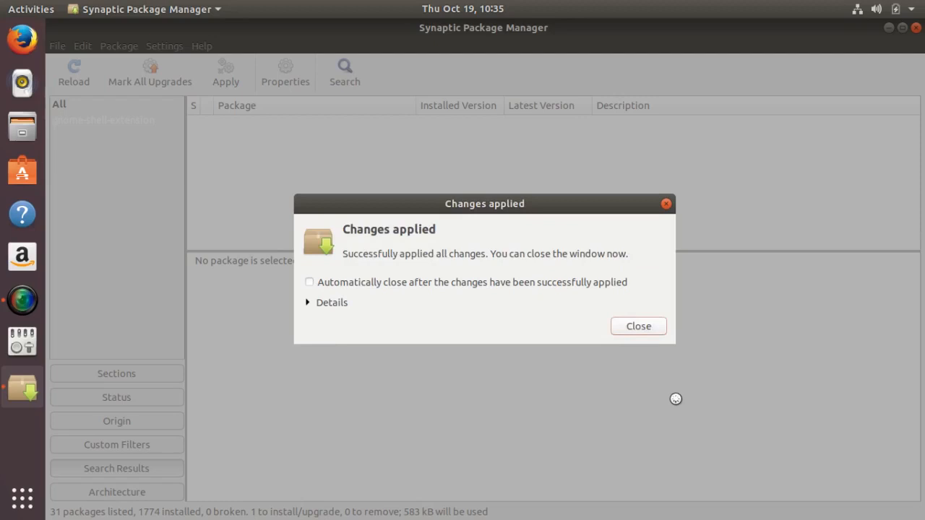
{"action": "left_click", "coordinate": [666, 206]}
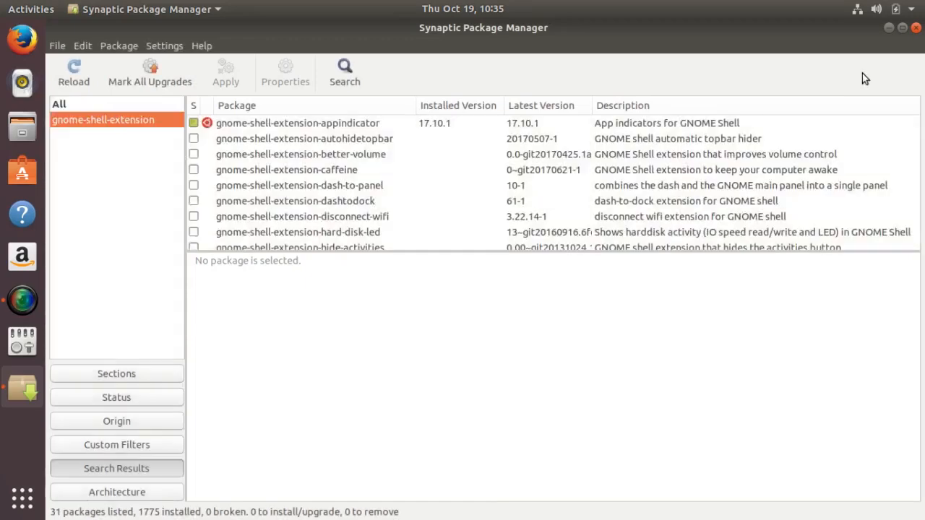
- Close the package manager and reopen Tweaks at its extension settings, dismissing the system problem report
{"action": "left_click", "coordinate": [916, 29]}
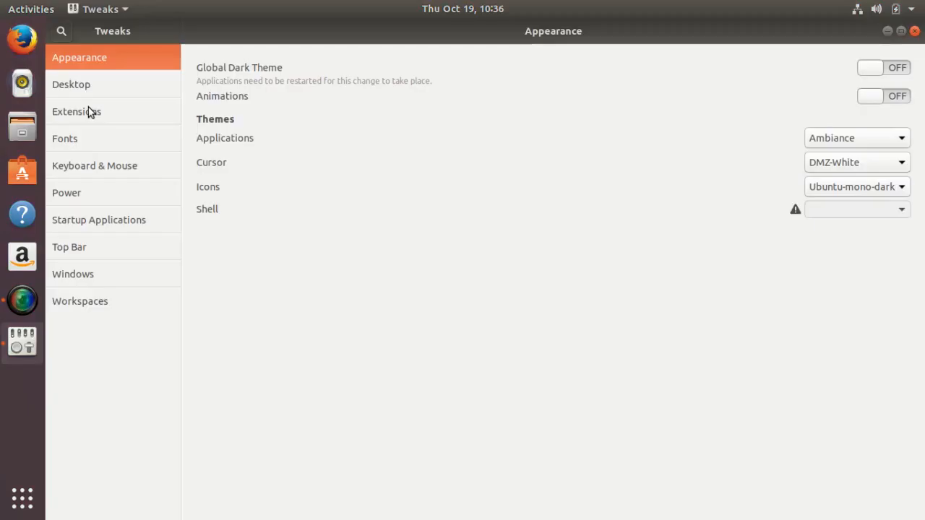
{"action": "left_click", "coordinate": [88, 112]}
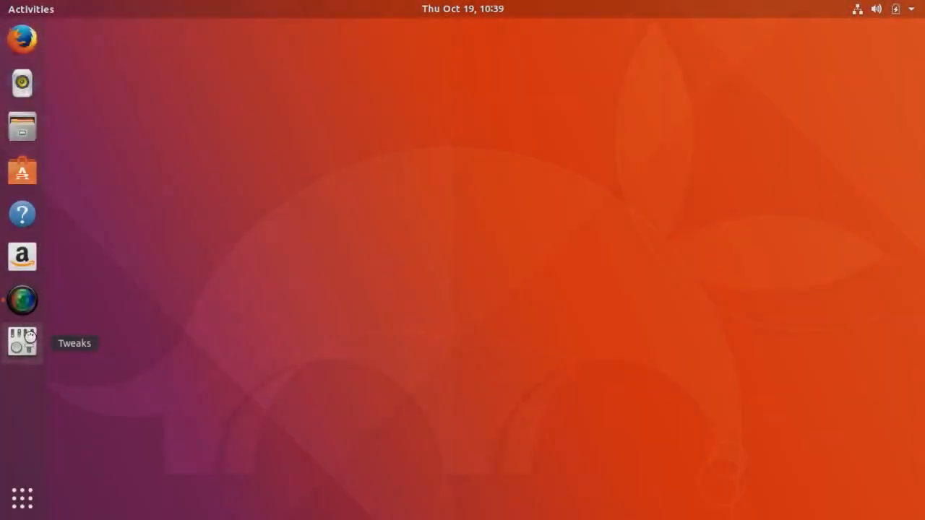
{"action": "left_click", "coordinate": [30, 337]}
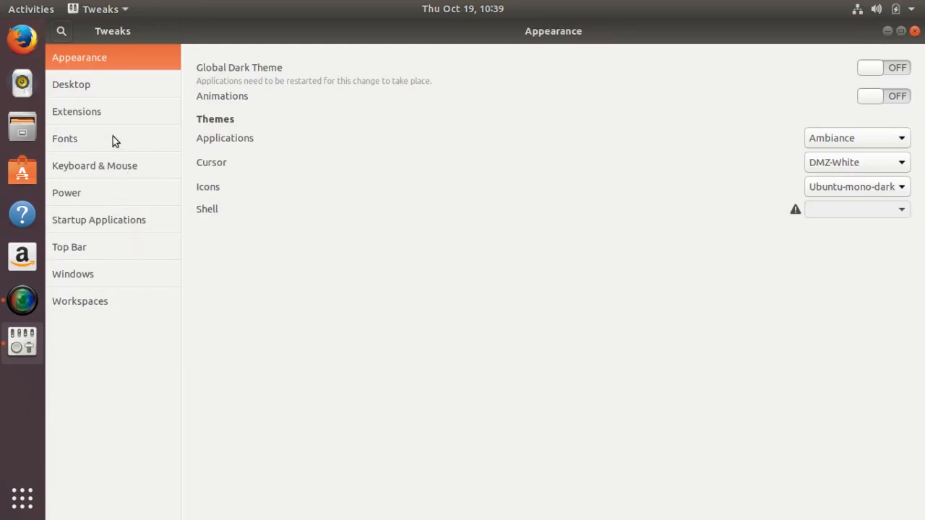
{"action": "left_click", "coordinate": [107, 114]}
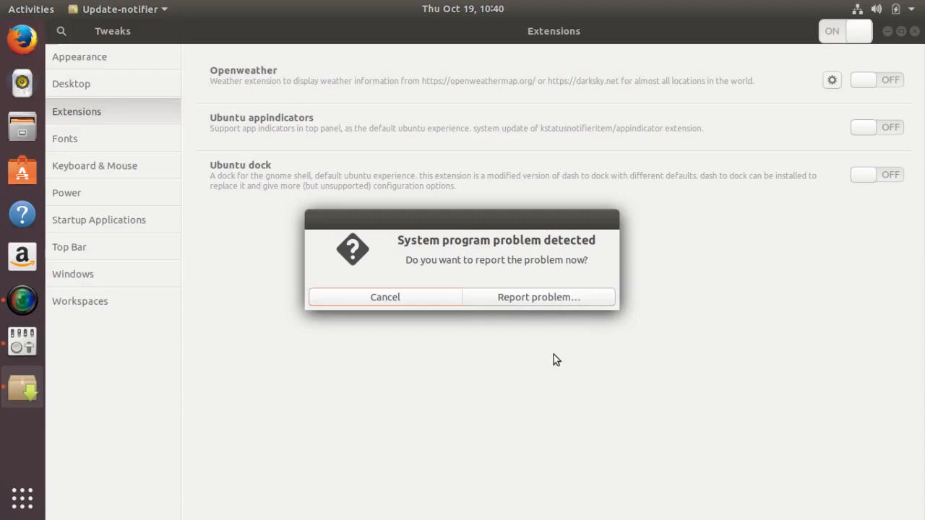
{"action": "left_click", "coordinate": [385, 297]}
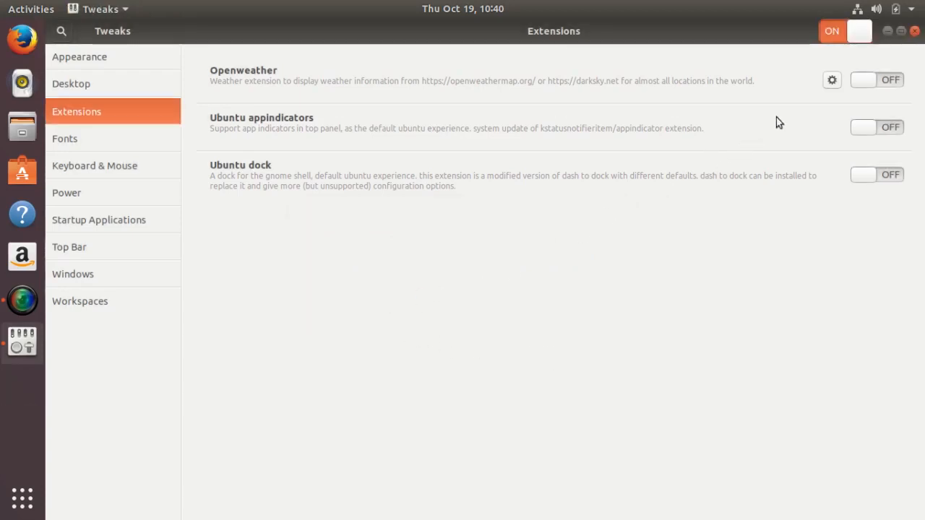
- In the Openweather extension's settings, add Chicago, Cook County, Illinois, United States of America with the default weather provider, and select it as the location
{"action": "left_click", "coordinate": [832, 81]}
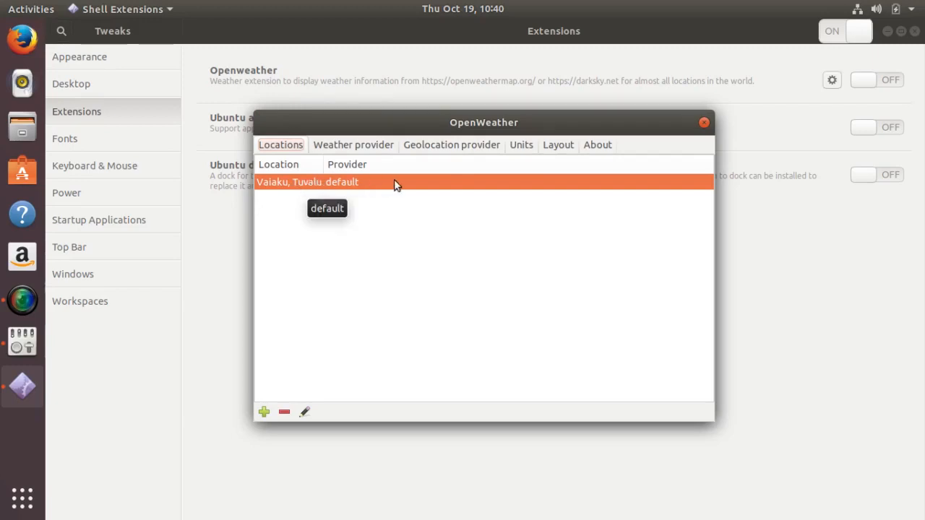
{"action": "left_click", "coordinate": [263, 413]}
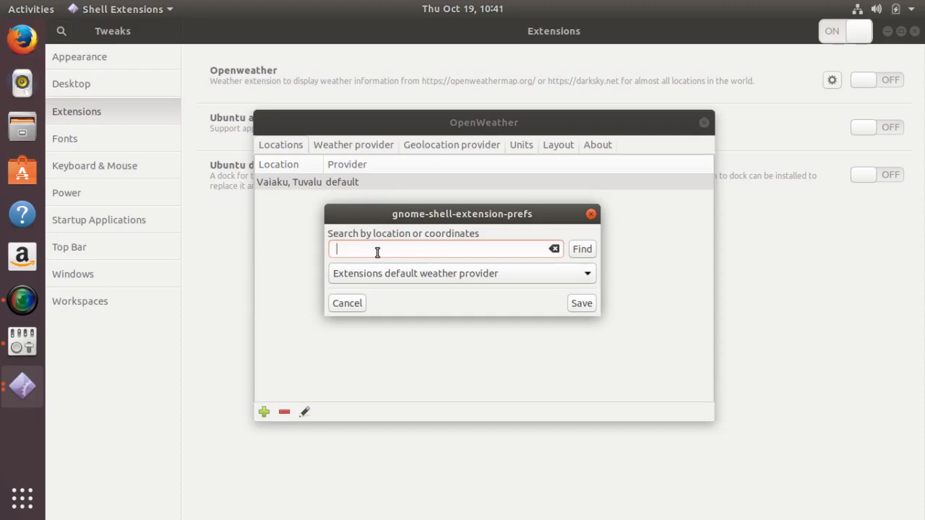
{"action": "type", "text": "CHICA"}
{"action": "key", "text": "BackSpace"}
{"action": "key", "text": "BackSpace"}
{"action": "key", "text": "BackSpace"}
{"action": "key", "text": "BackSpace"}
{"action": "type", "text": "hicago"}
{"action": "left_click", "coordinate": [582, 249]}
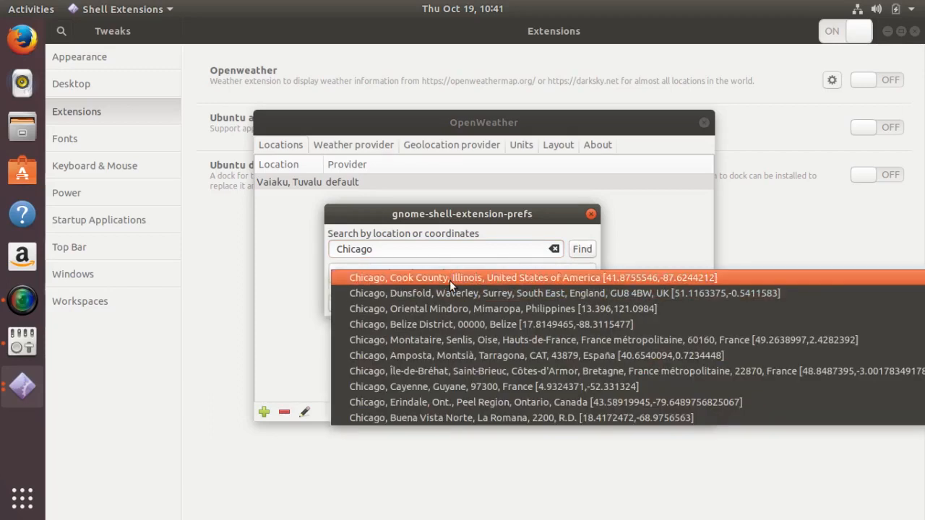
{"action": "left_click", "coordinate": [450, 280]}
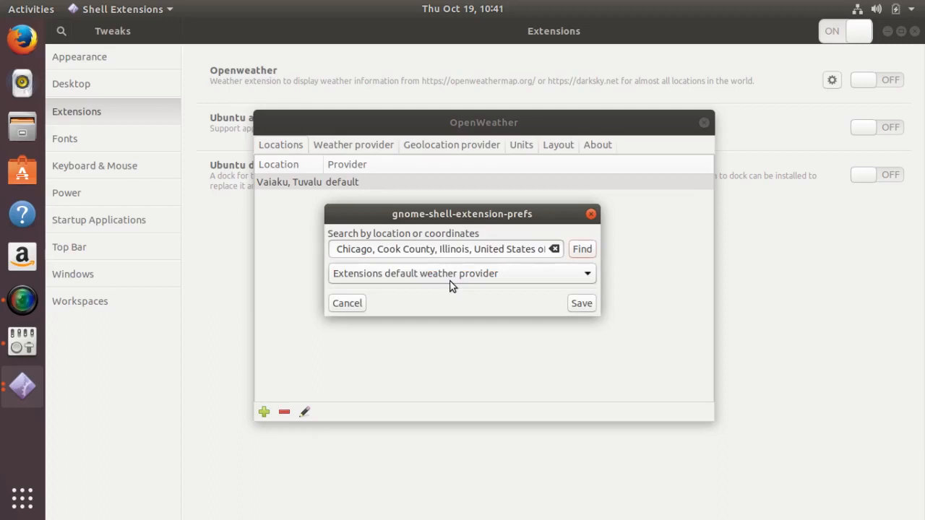
{"action": "left_click", "coordinate": [581, 304]}
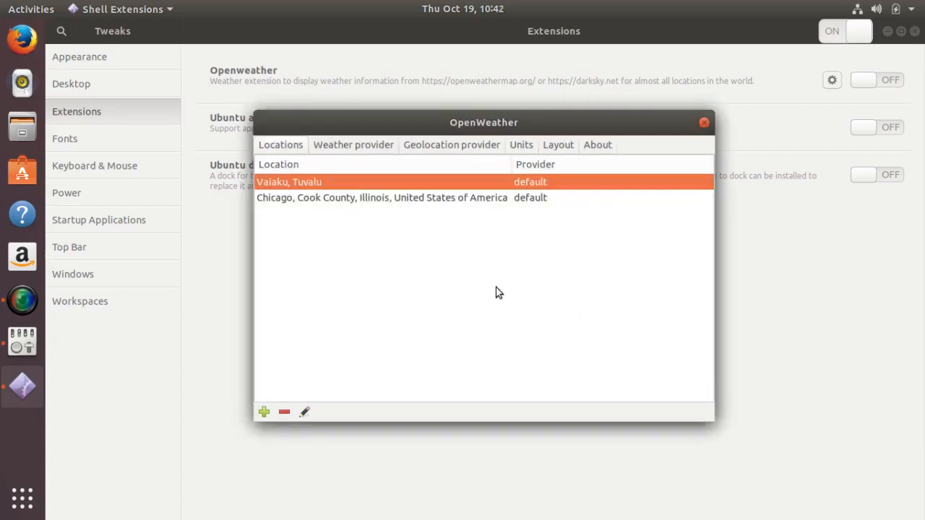
{"action": "left_click", "coordinate": [460, 200]}
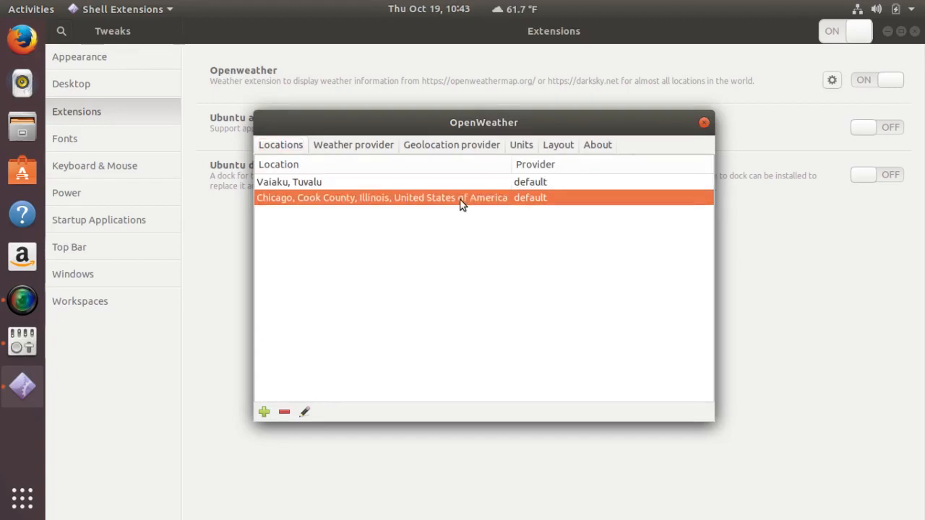
- Close the OpenWeather settings and Tweaks, and view the Chicago weather forecast from the top bar
{"action": "left_click", "coordinate": [704, 123]}
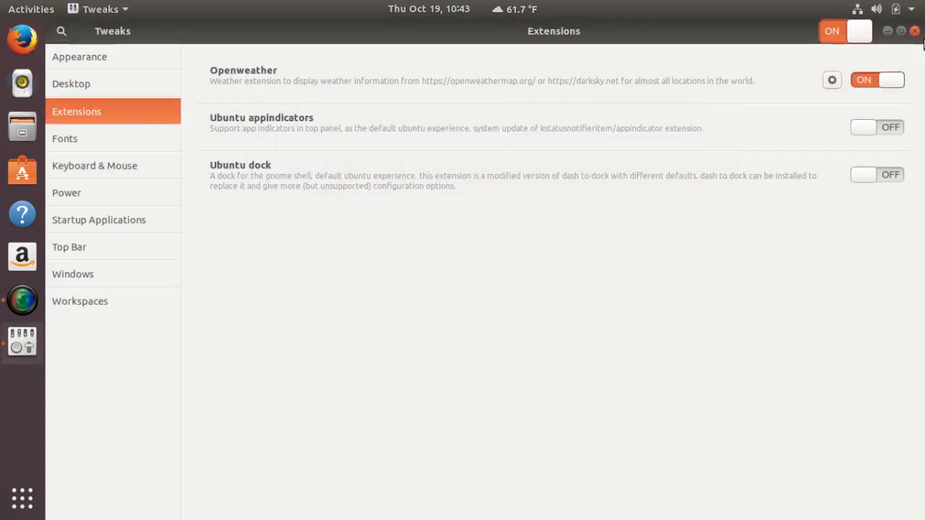
{"action": "left_click", "coordinate": [915, 33]}
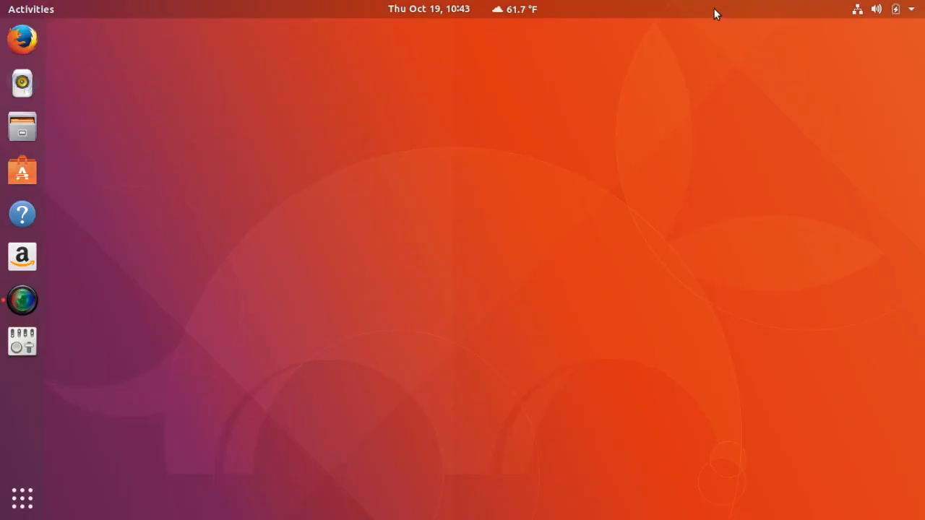
{"action": "left_click", "coordinate": [496, 13]}
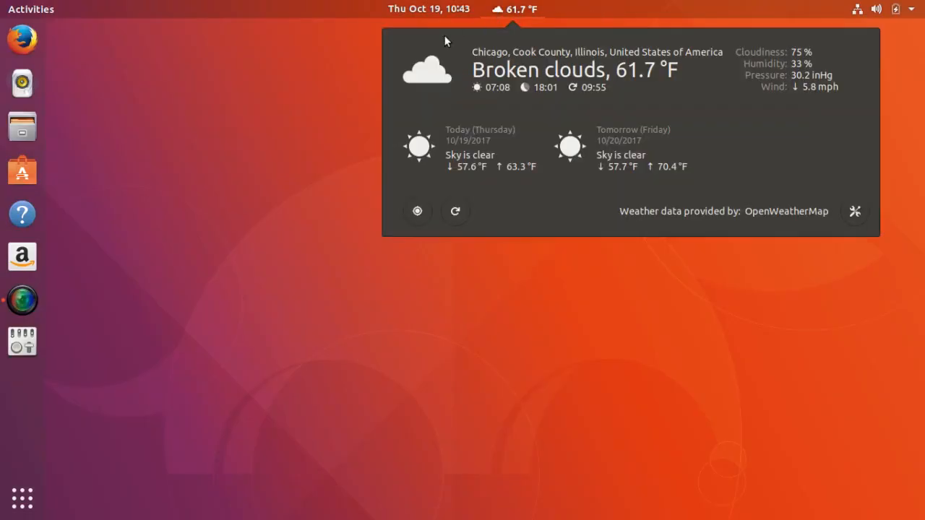
- Close the weather forecast and examine the Wi-Fi connection options in the system menu
{"action": "left_click", "coordinate": [514, 11]}
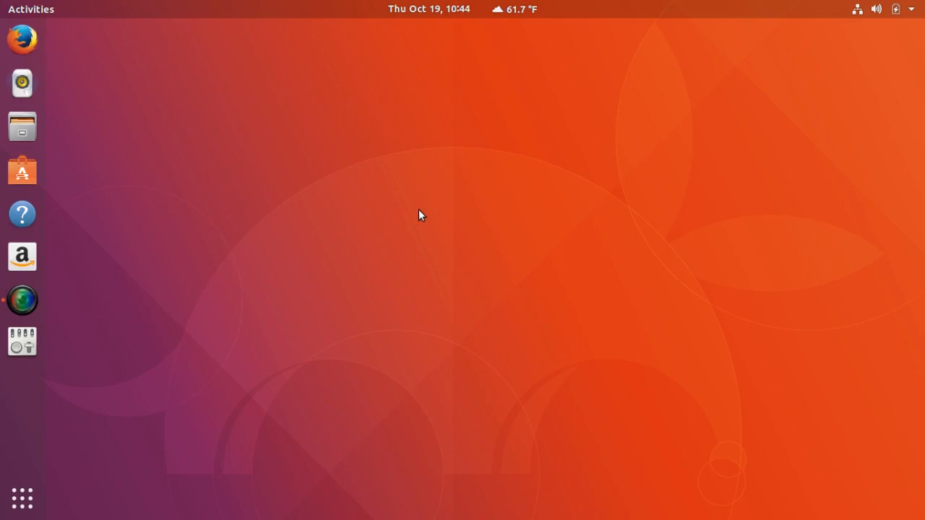
{"action": "left_click", "coordinate": [876, 10]}
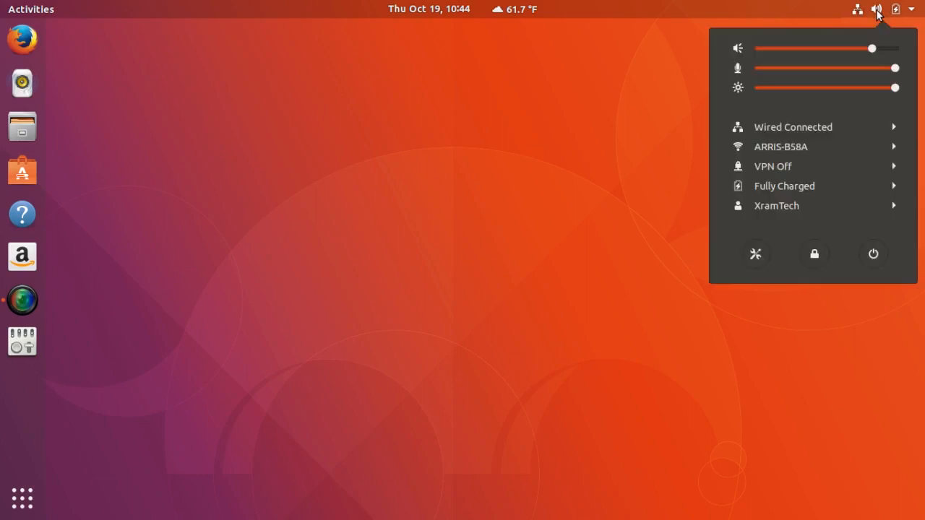
{"action": "left_click", "coordinate": [798, 147]}
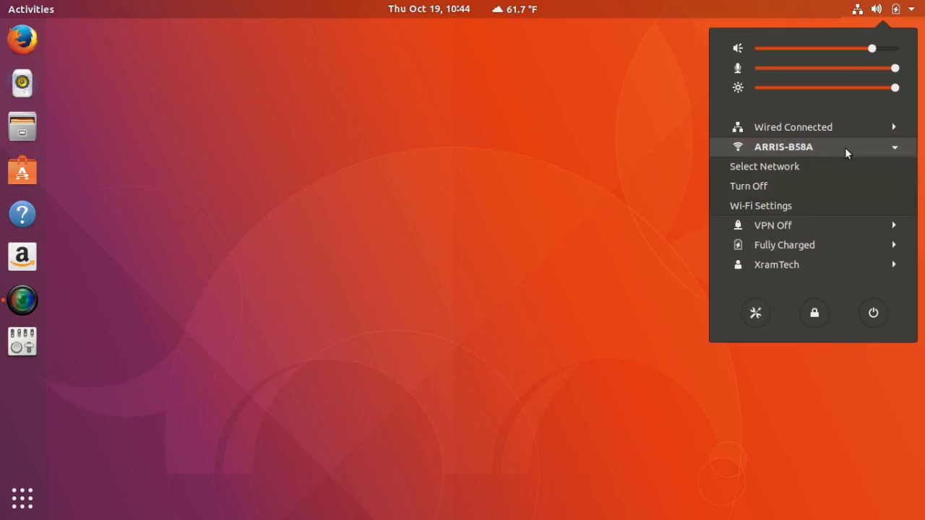
{"action": "left_click", "coordinate": [894, 147]}
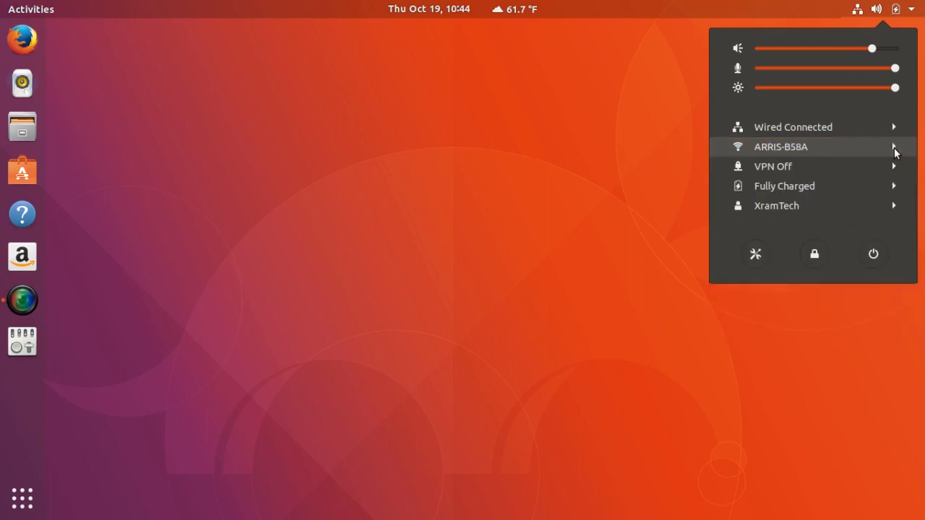
{"action": "left_click", "coordinate": [677, 206]}
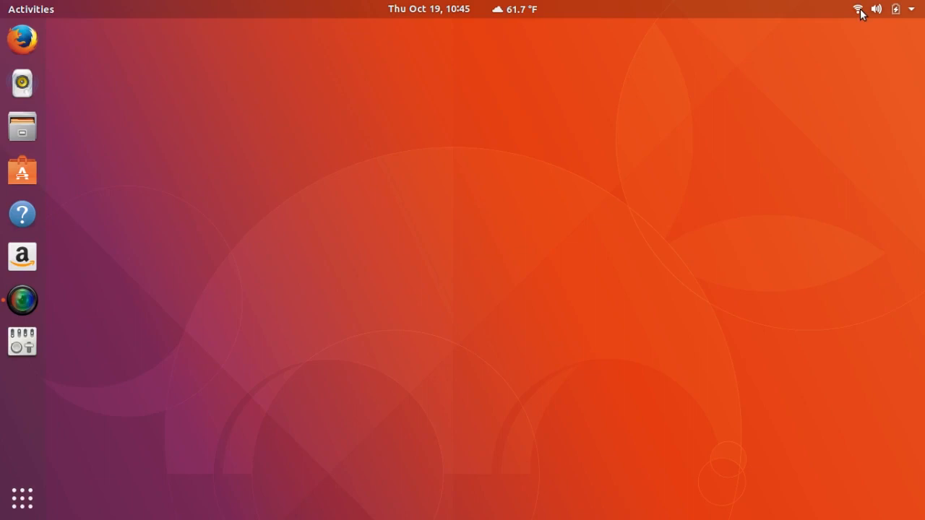
{"action": "left_click", "coordinate": [859, 11]}
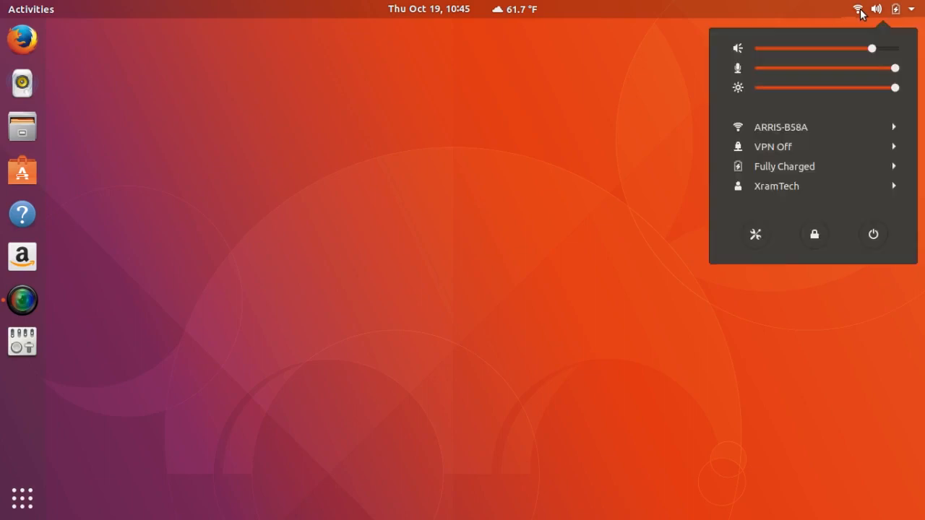
{"action": "left_click", "coordinate": [779, 136]}
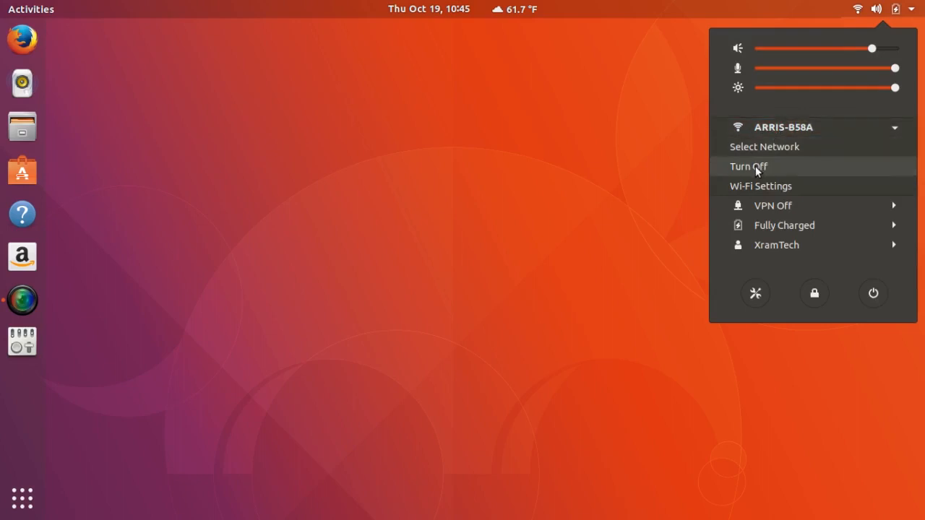
{"action": "left_click", "coordinate": [882, 11]}
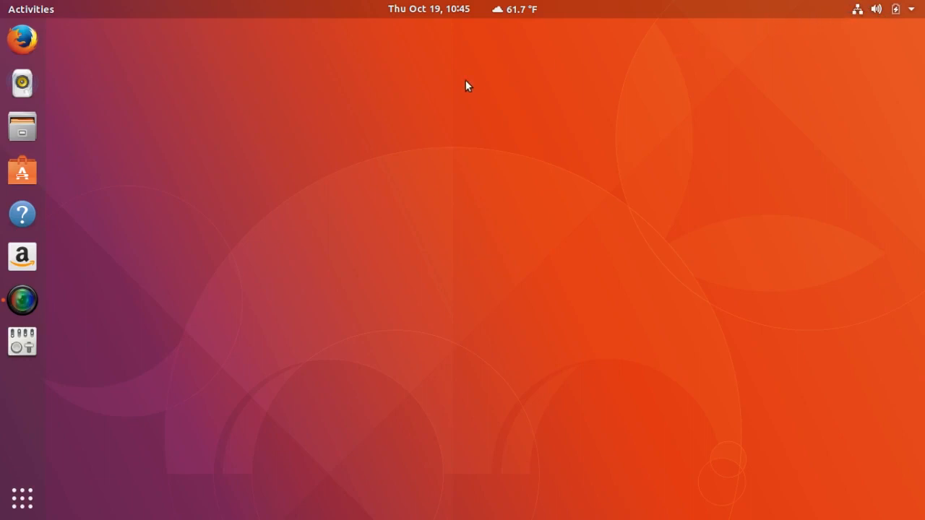
- Open the system Settings and display the Dock options
{"action": "left_click", "coordinate": [890, 10]}
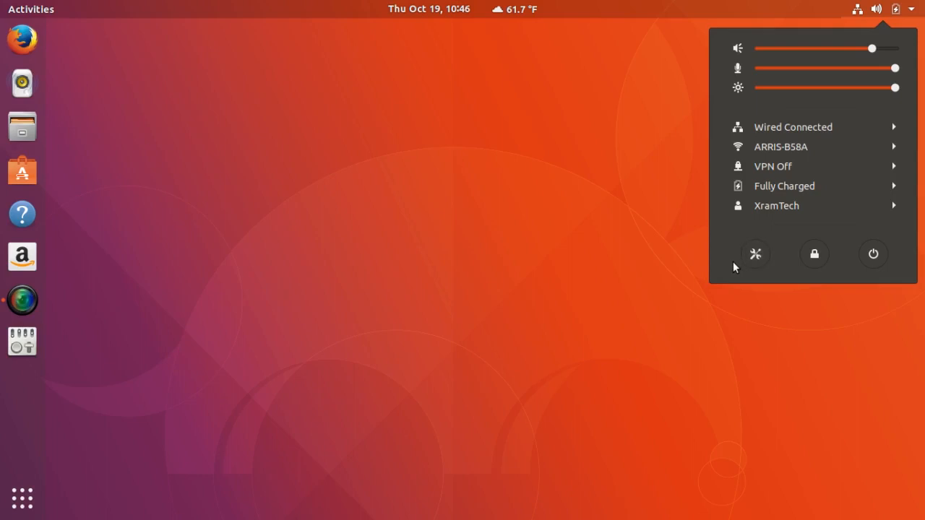
{"action": "left_click", "coordinate": [757, 254]}
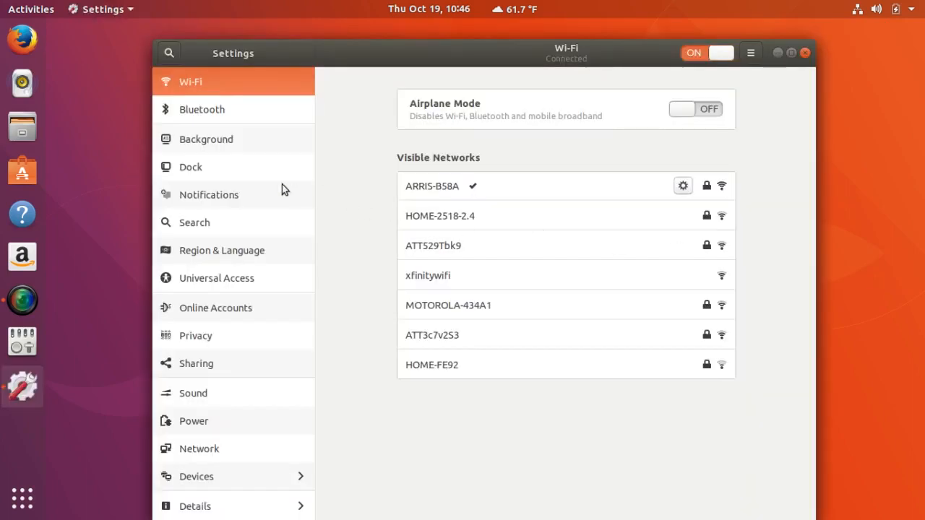
{"action": "left_click", "coordinate": [217, 167]}
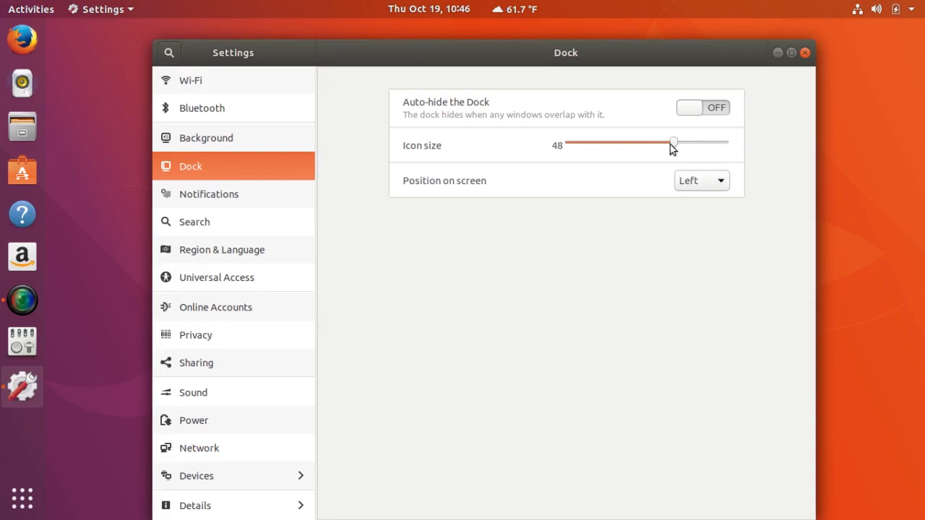
{"action": "mouse_move", "coordinate": [668, 144]}
{"action": "left_mouse_down"}
{"action": "mouse_move", "coordinate": [594, 145]}
{"action": "mouse_move", "coordinate": [671, 146]}
{"action": "left_mouse_up"}
- Try the Bottom and Right positions for the dock and set its position on screen back to Left
{"action": "left_click", "coordinate": [720, 184]}
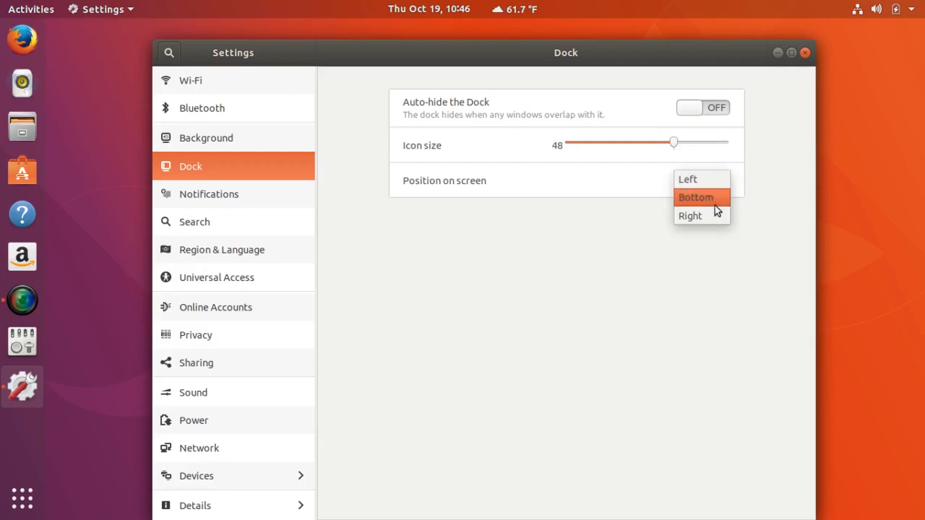
{"action": "left_click", "coordinate": [714, 205]}
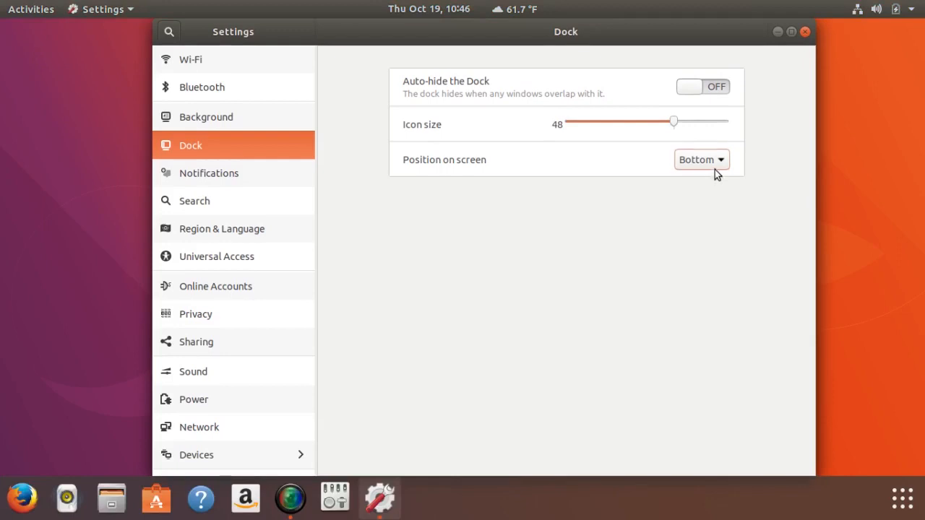
{"action": "left_click", "coordinate": [715, 165]}
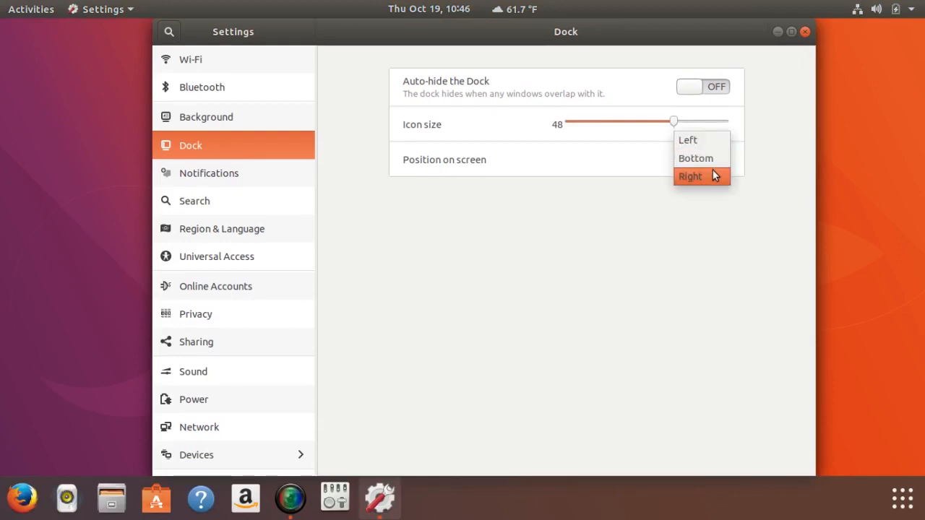
{"action": "left_click", "coordinate": [713, 175]}
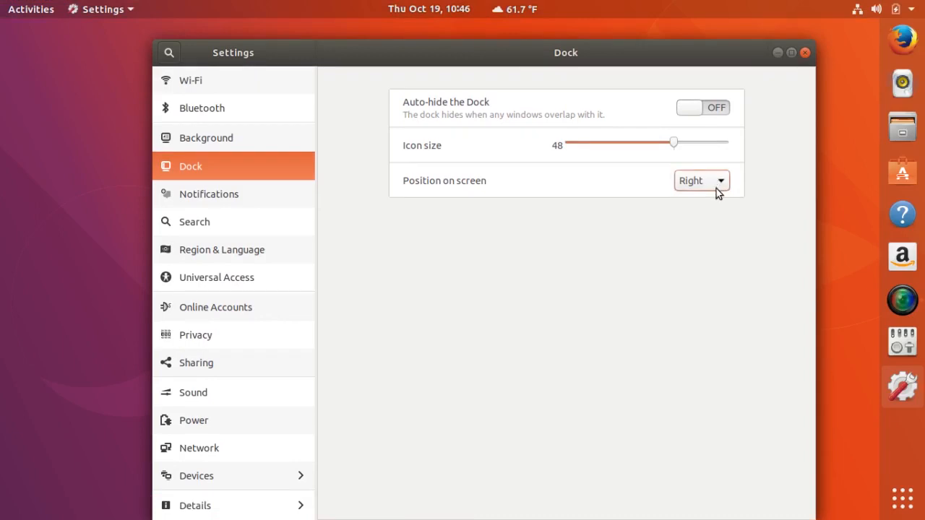
{"action": "left_click", "coordinate": [716, 187]}
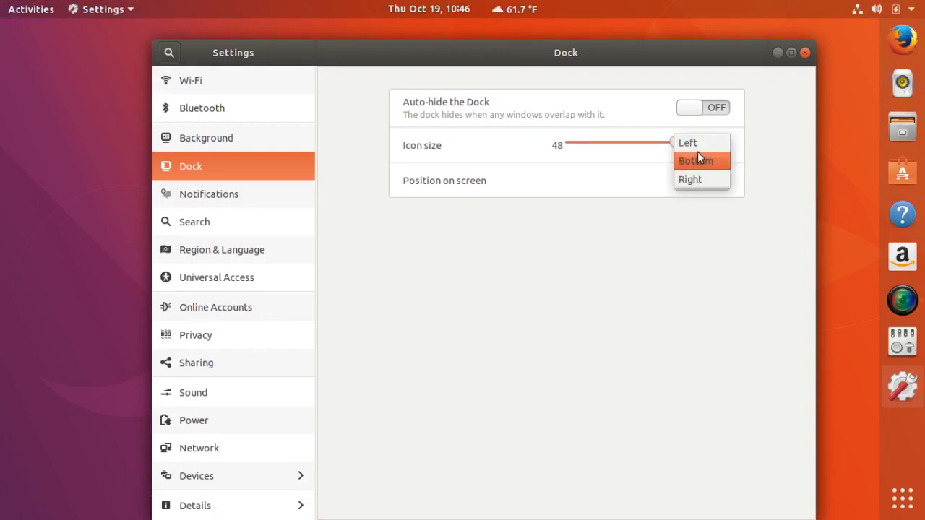
{"action": "key", "text": "Escape"}
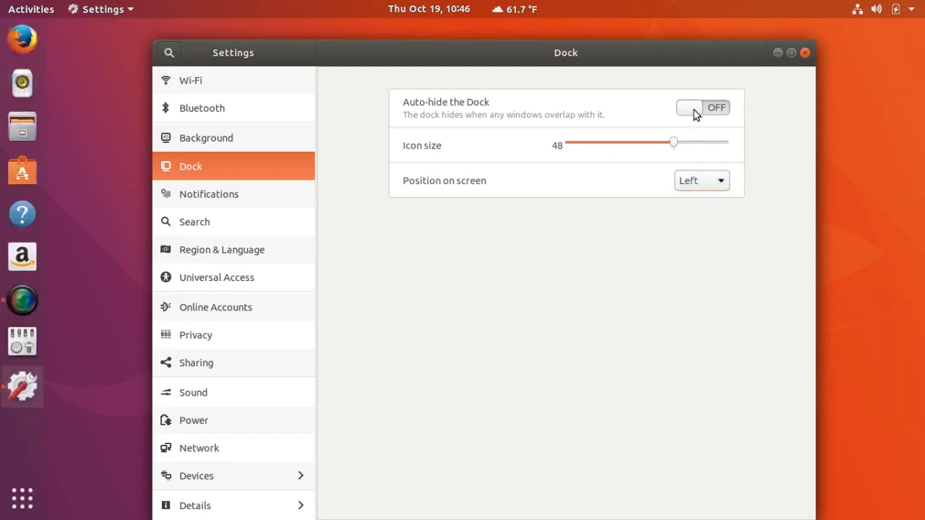
- Turn on Auto-hide the Dock and test it with the Settings window restored and maximized
{"action": "left_click", "coordinate": [788, 54]}
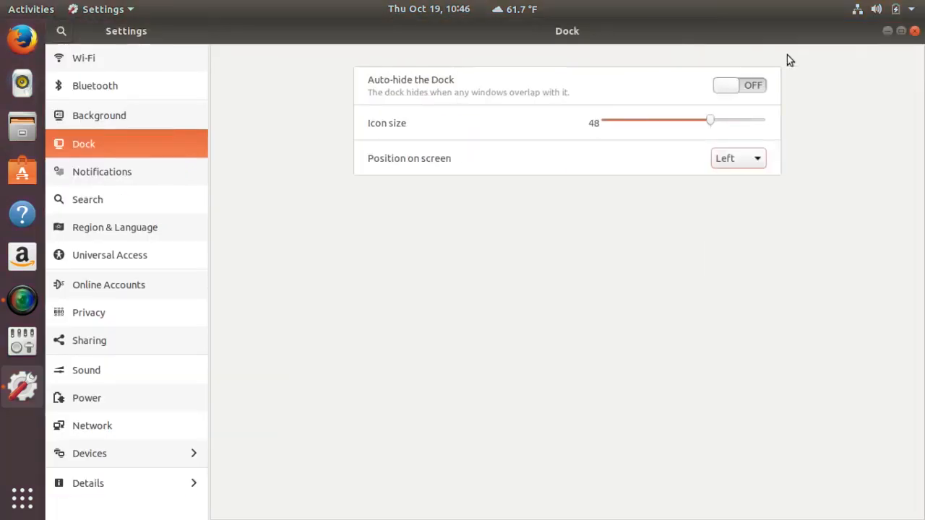
{"action": "left_click", "coordinate": [729, 88]}
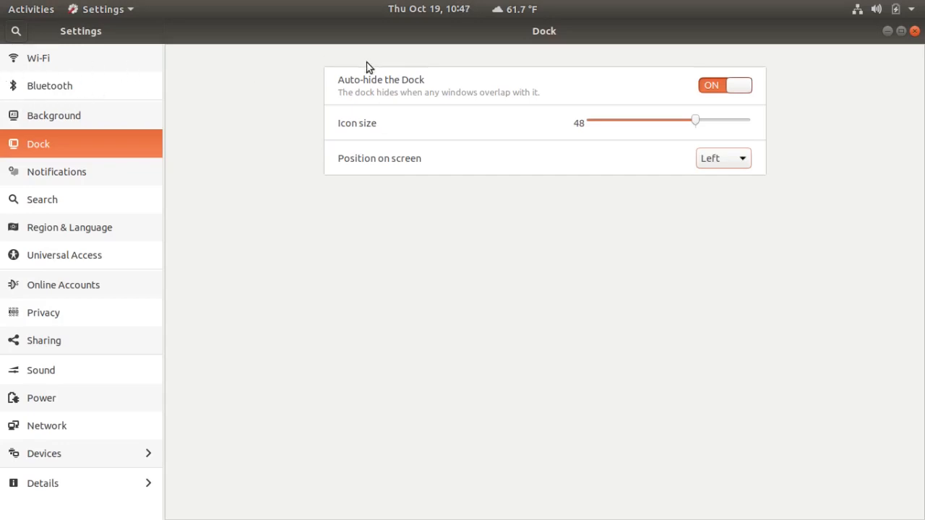
{"action": "left_click", "coordinate": [901, 32]}
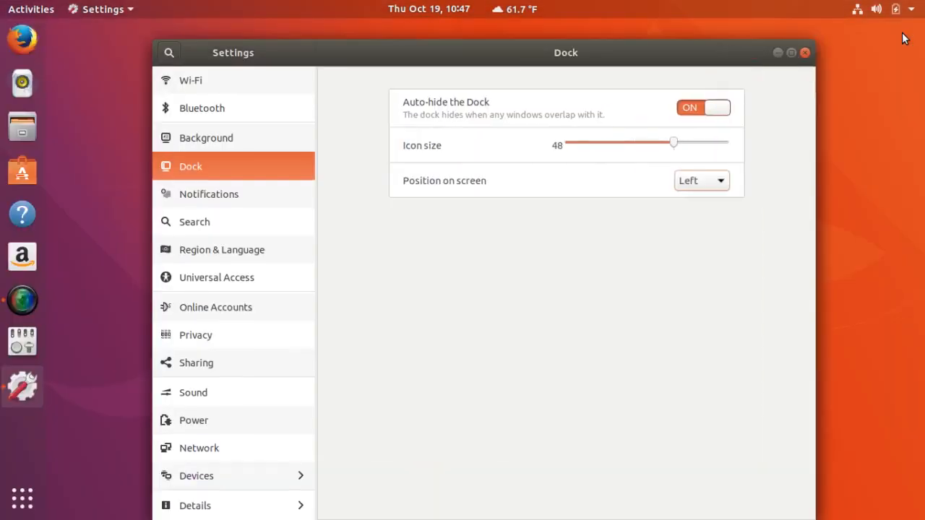
{"action": "left_click", "coordinate": [723, 109]}
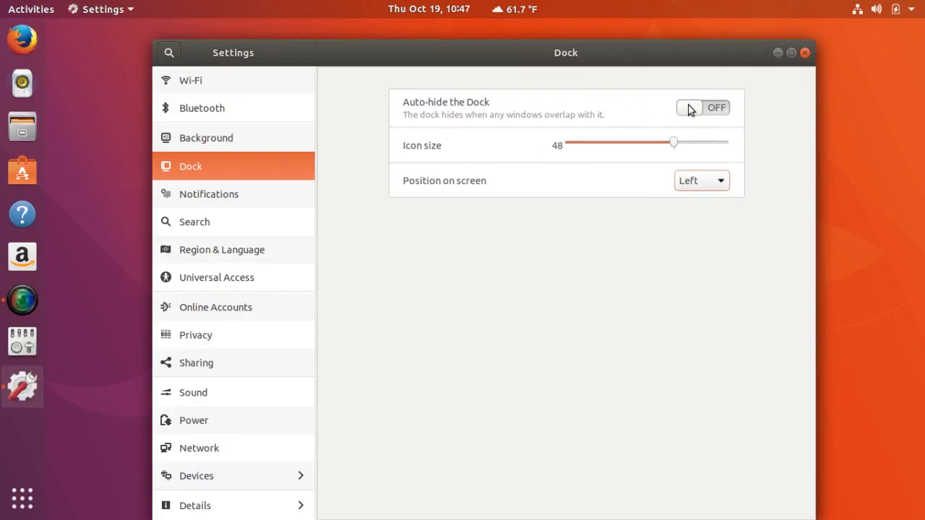
{"action": "left_click", "coordinate": [688, 108]}
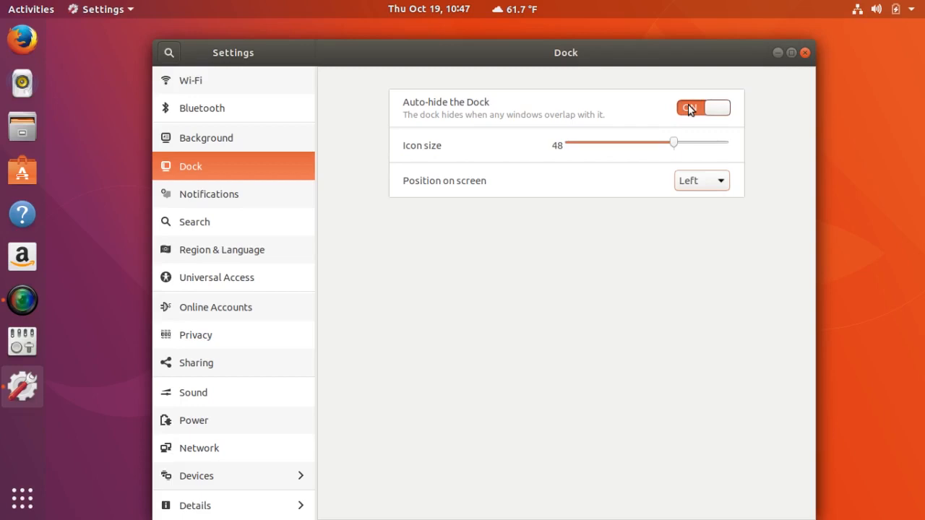
{"action": "left_click", "coordinate": [790, 54]}
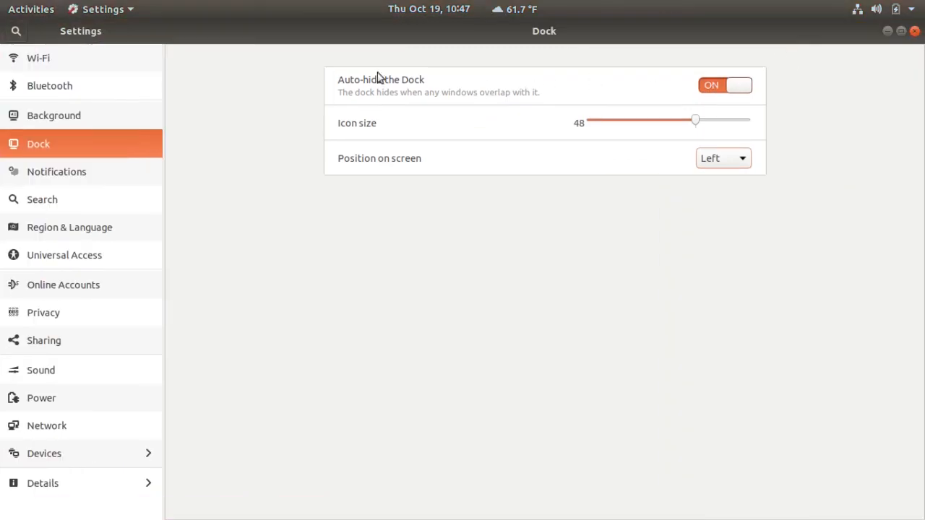
- Reveal the hidden dock through the Activities overview, return to Settings and turn off Auto-hide the Dock
{"action": "left_click", "coordinate": [33, 13]}
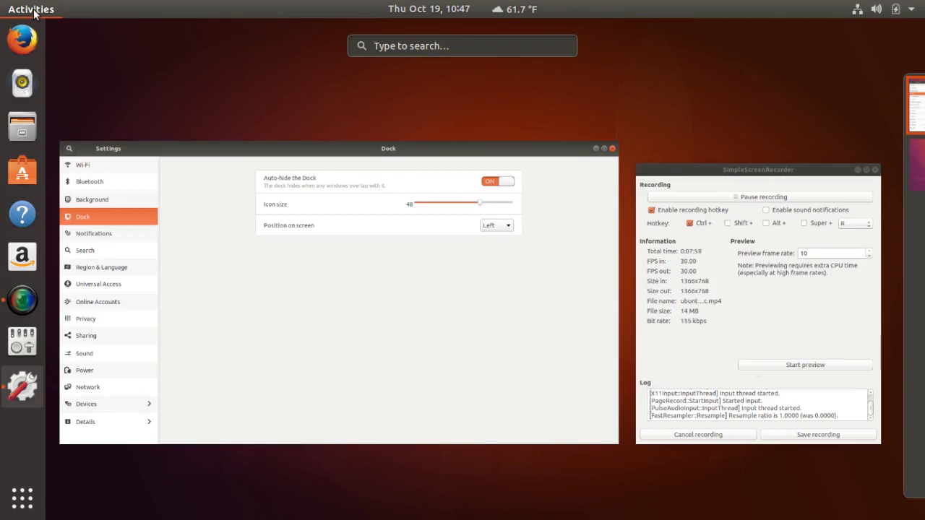
{"action": "left_click", "coordinate": [34, 11]}
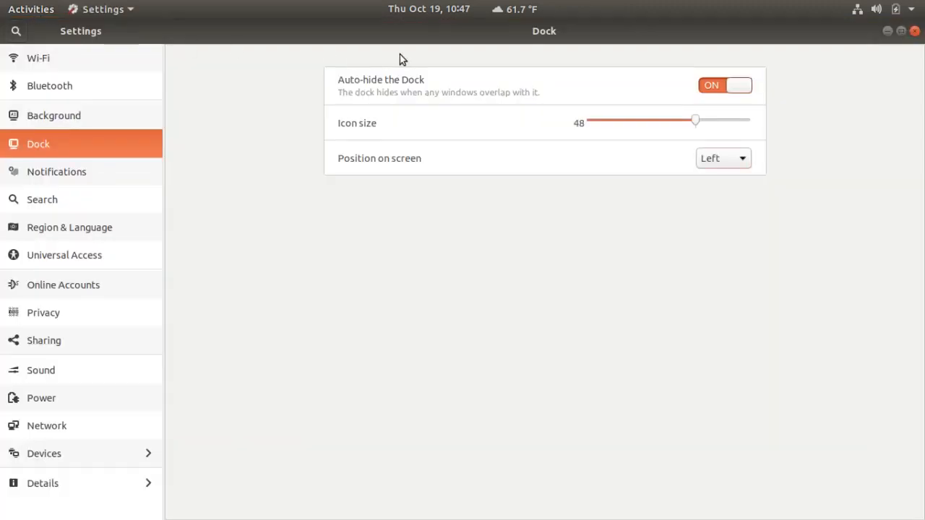
{"action": "left_click", "coordinate": [738, 85]}
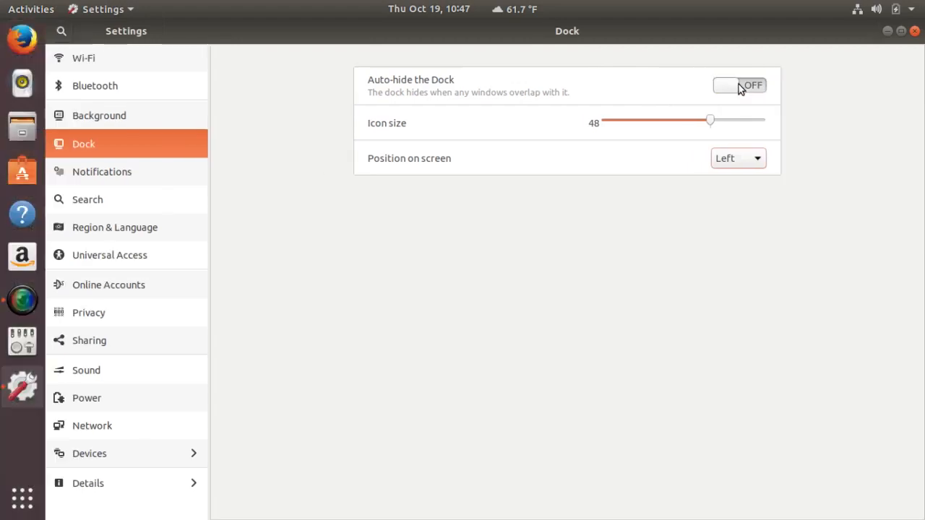
- View the Power settings and close the Settings window
{"action": "left_click", "coordinate": [169, 403]}
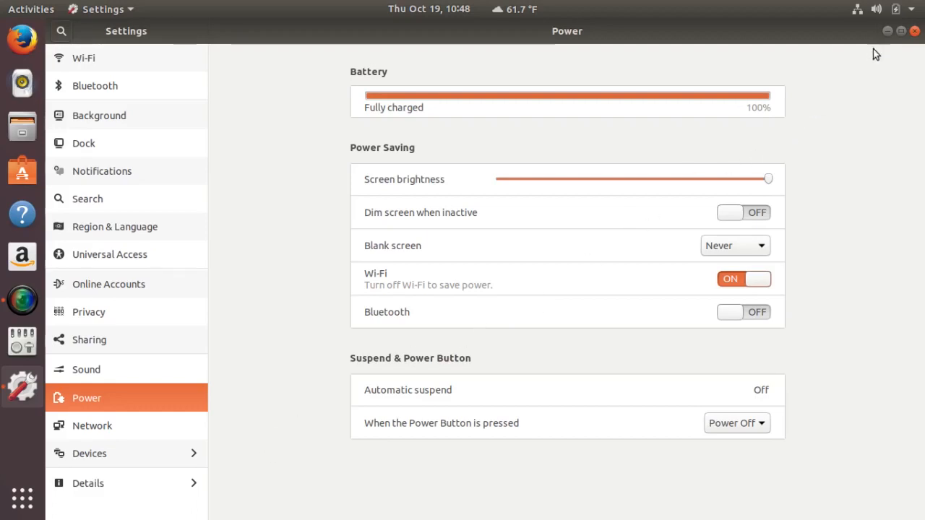
{"action": "left_click", "coordinate": [913, 31]}
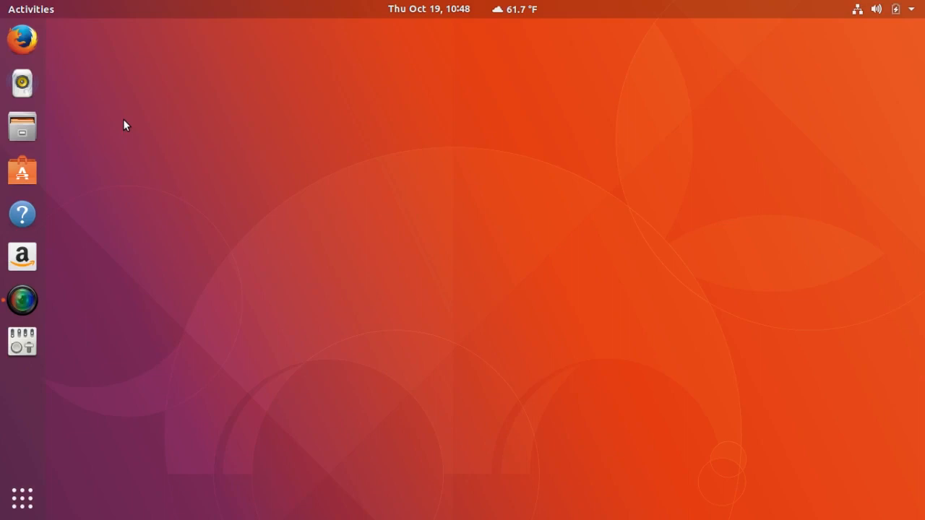
- Display all applications and remove Amazon from the dock's favorites
{"action": "left_click", "coordinate": [34, 507]}
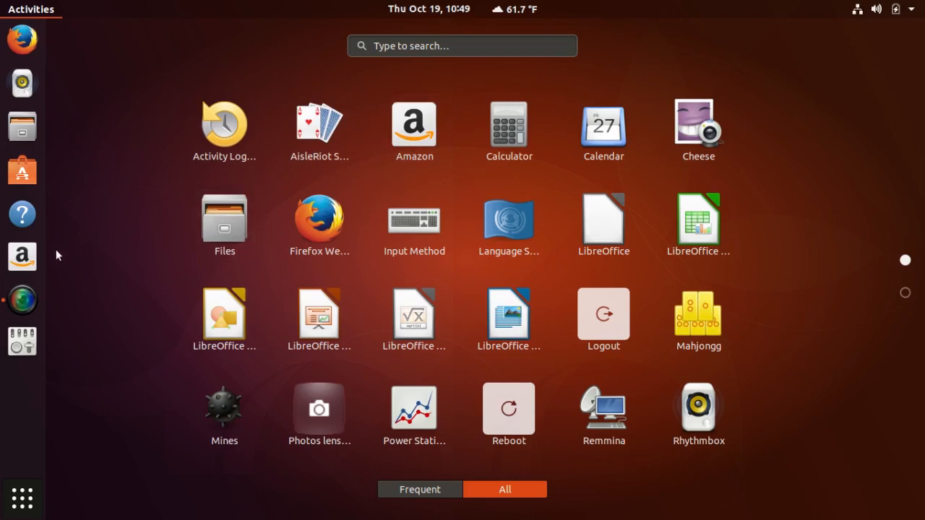
{"action": "right_click", "coordinate": [28, 278]}
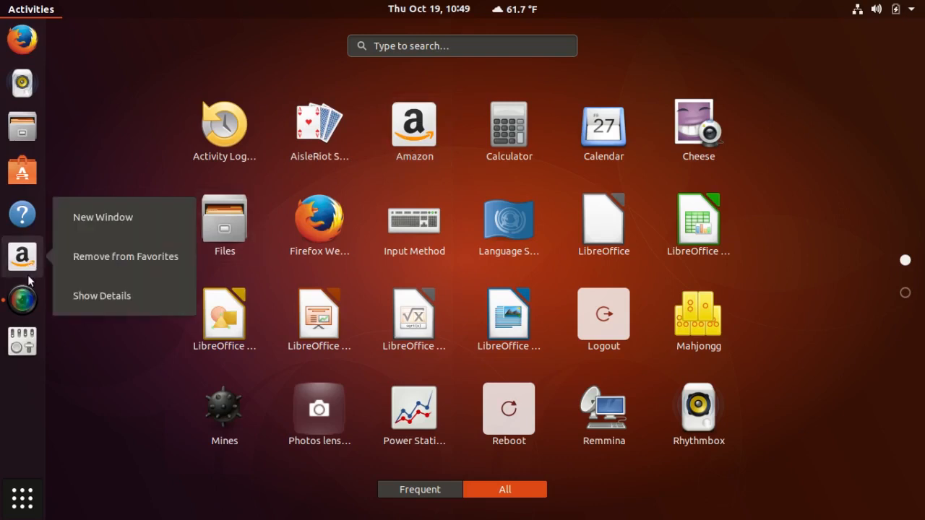
{"action": "left_click", "coordinate": [107, 258]}
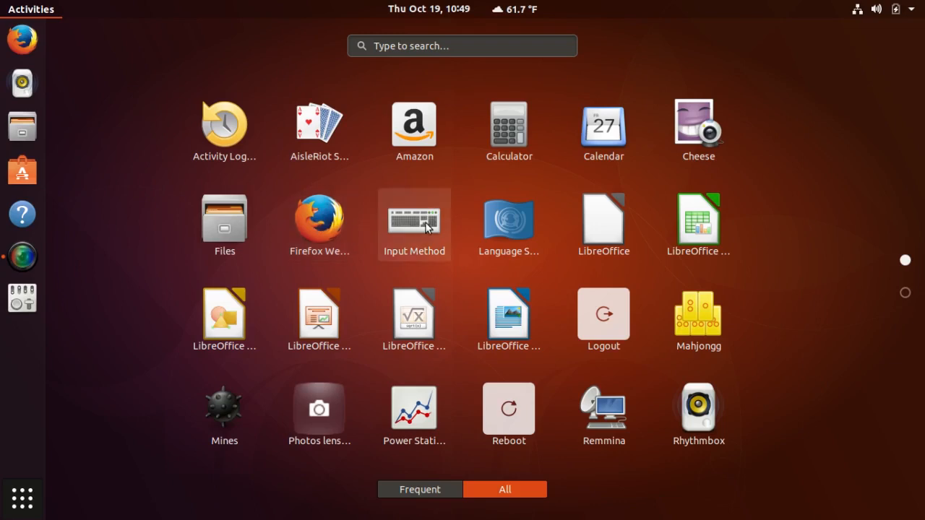
- Show LibreOffice's details in Ubuntu Software and close the software window
{"action": "right_click", "coordinate": [599, 233]}
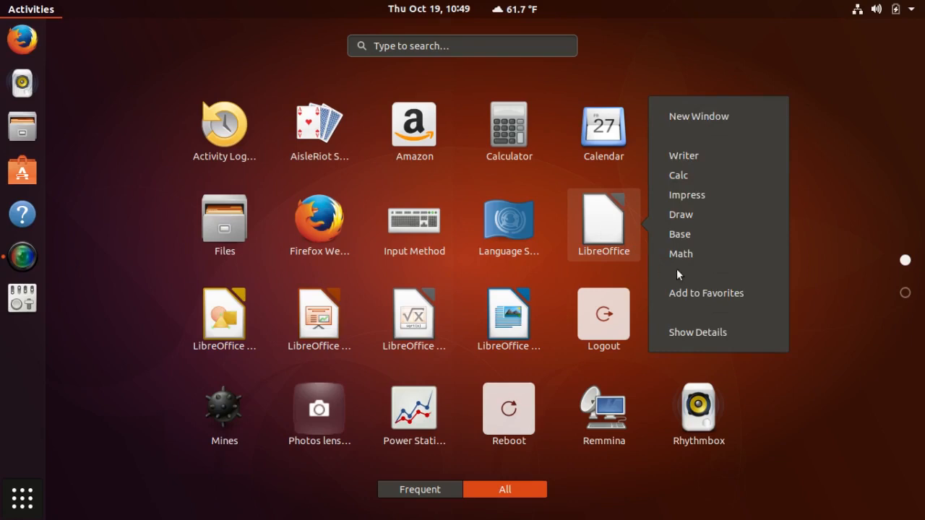
{"action": "left_click", "coordinate": [699, 336]}
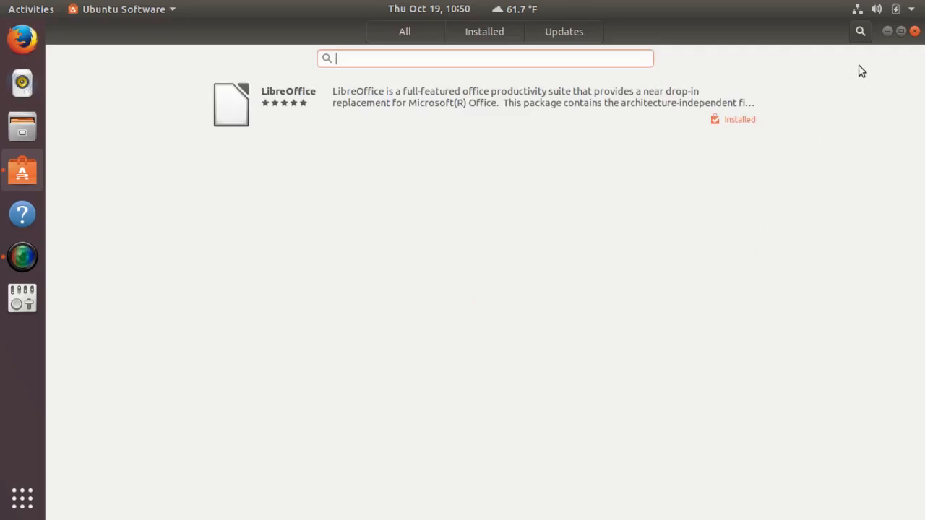
{"action": "left_click", "coordinate": [915, 34]}
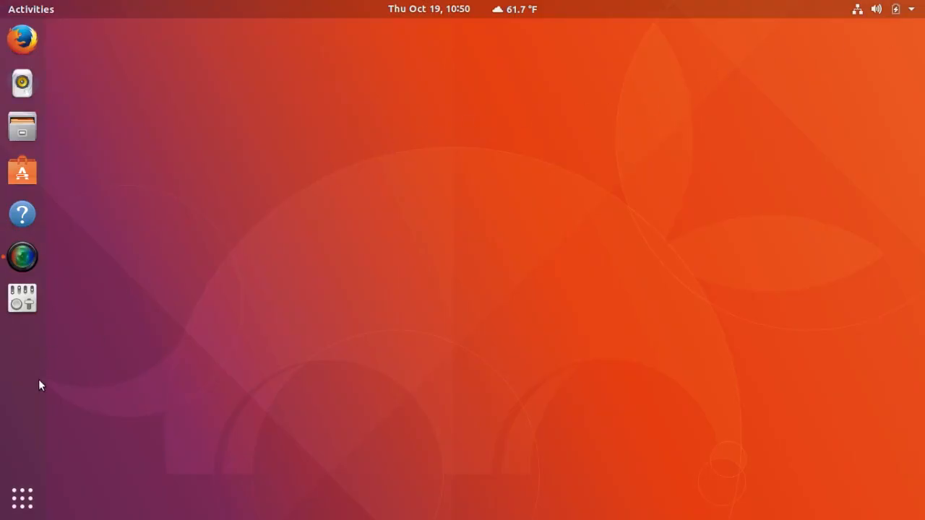
- Try to launch Photos lens for Unity from the full application list and dismiss the notification
{"action": "left_click", "coordinate": [22, 498]}
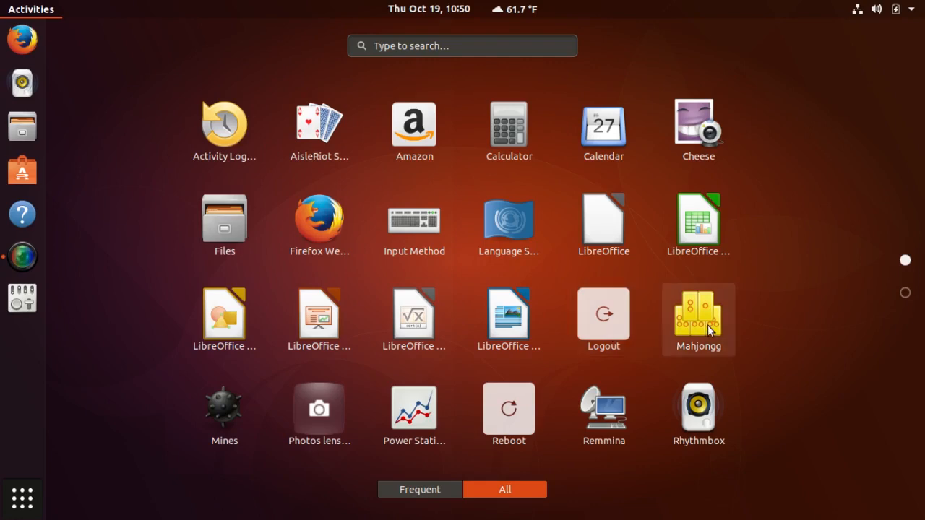
{"action": "left_click", "coordinate": [316, 417]}
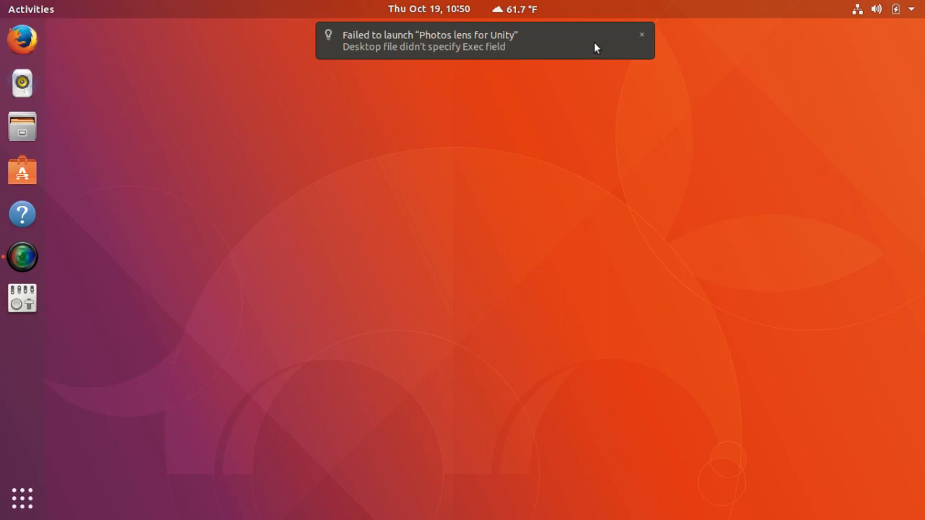
{"action": "left_click", "coordinate": [640, 35]}
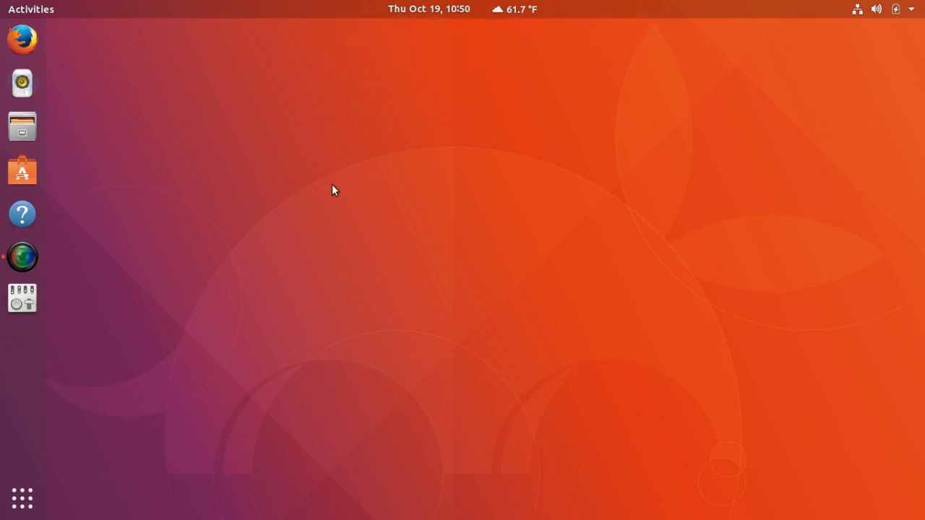
- Launch Remmina from the application list, view its available connection protocols and close its window
{"action": "left_click", "coordinate": [21, 498]}
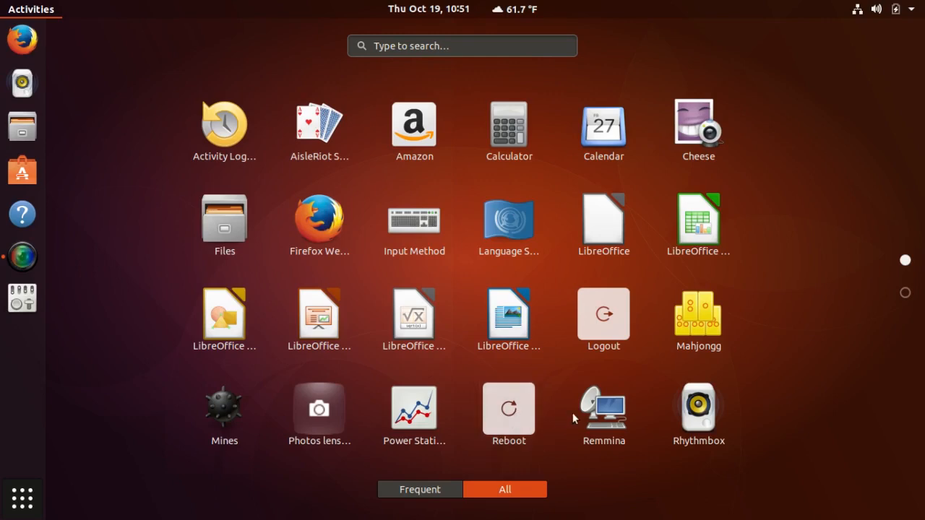
{"action": "left_click", "coordinate": [610, 411]}
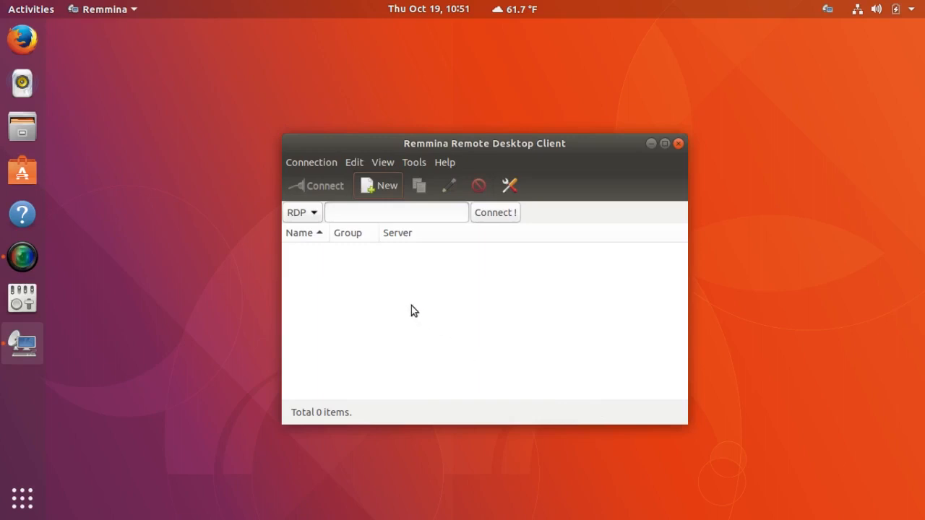
{"action": "left_click", "coordinate": [316, 214]}
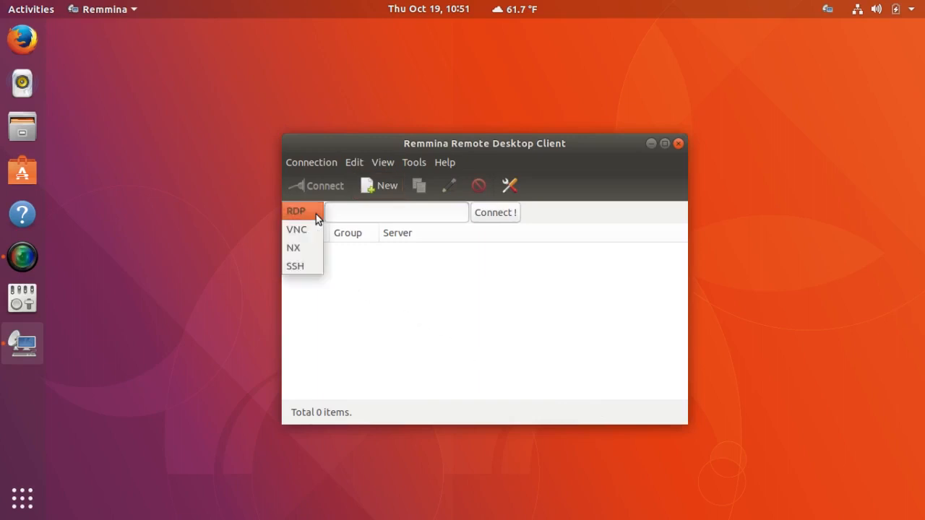
{"action": "left_click", "coordinate": [316, 214]}
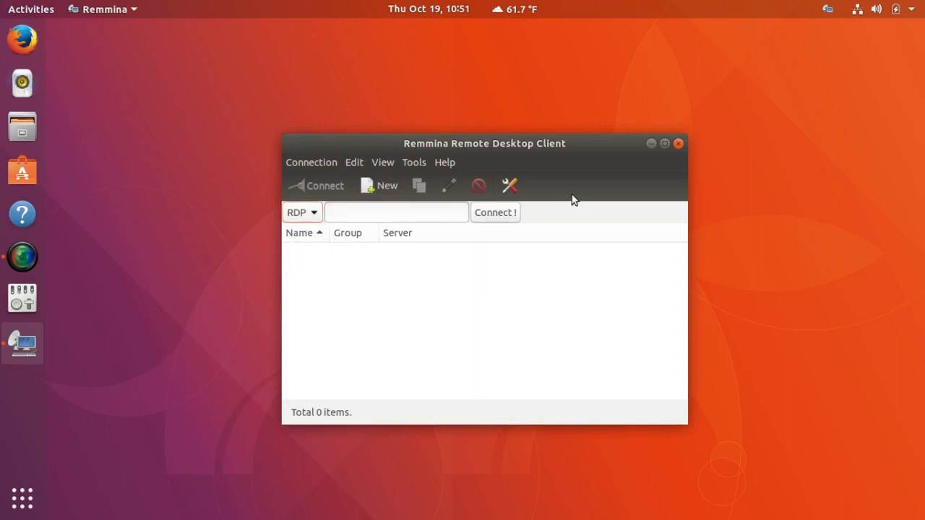
{"action": "left_click", "coordinate": [677, 144]}
- Launch System Monitor from the Utilities folder in the application list, view the resource graphs and close it
{"action": "left_click", "coordinate": [22, 497]}
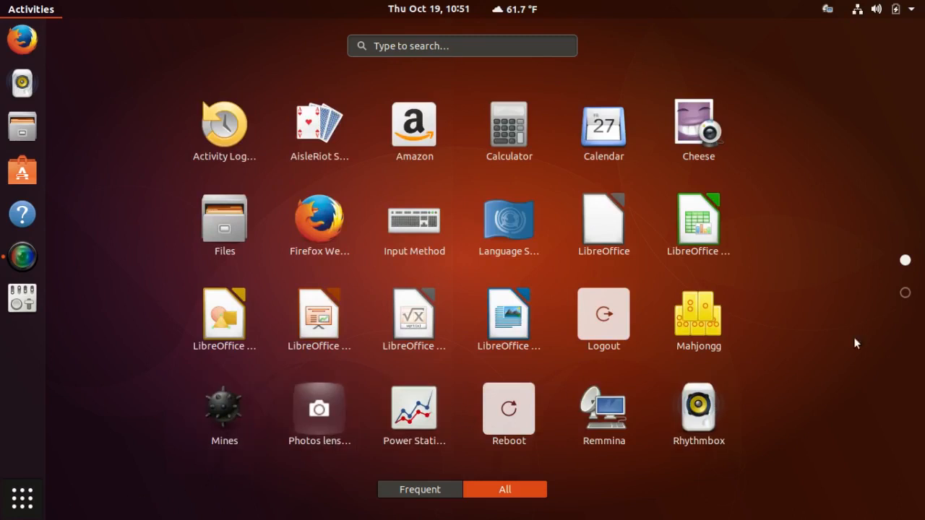
{"action": "left_click", "coordinate": [905, 295]}
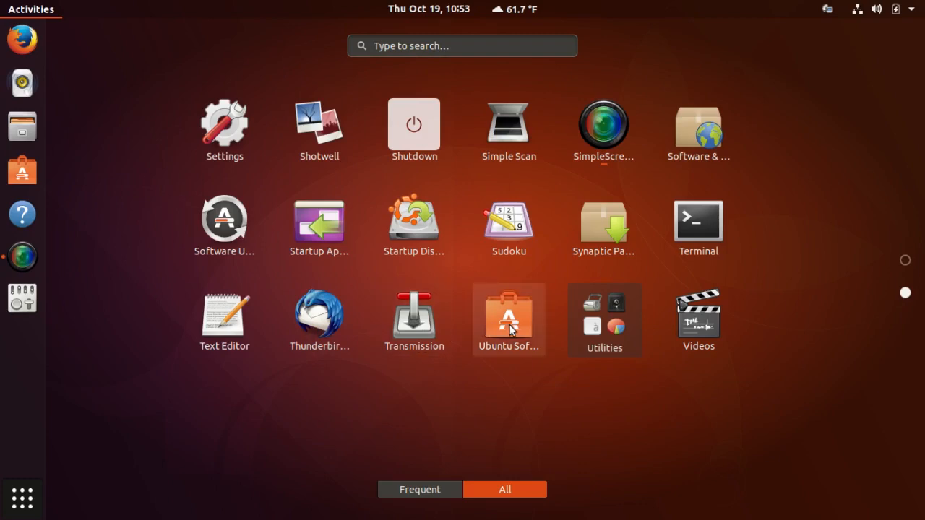
{"action": "left_click", "coordinate": [594, 327]}
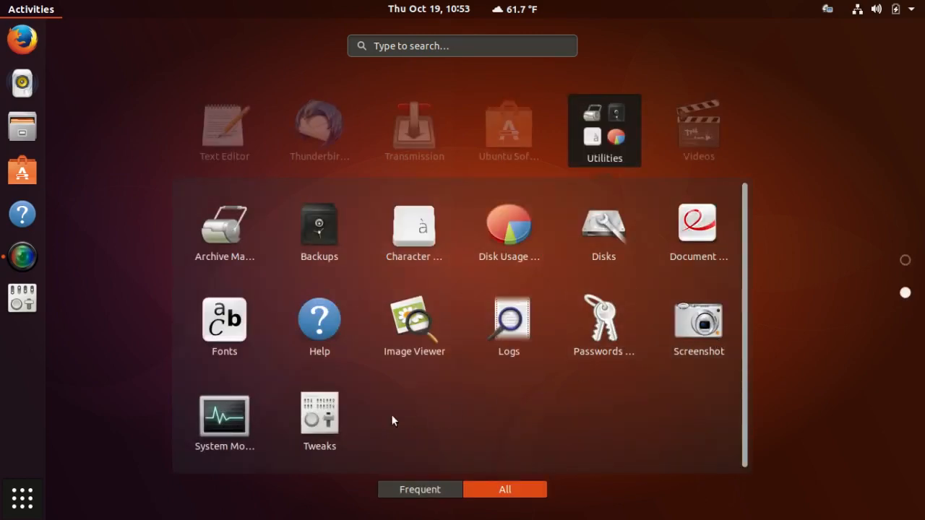
{"action": "left_click", "coordinate": [223, 416]}
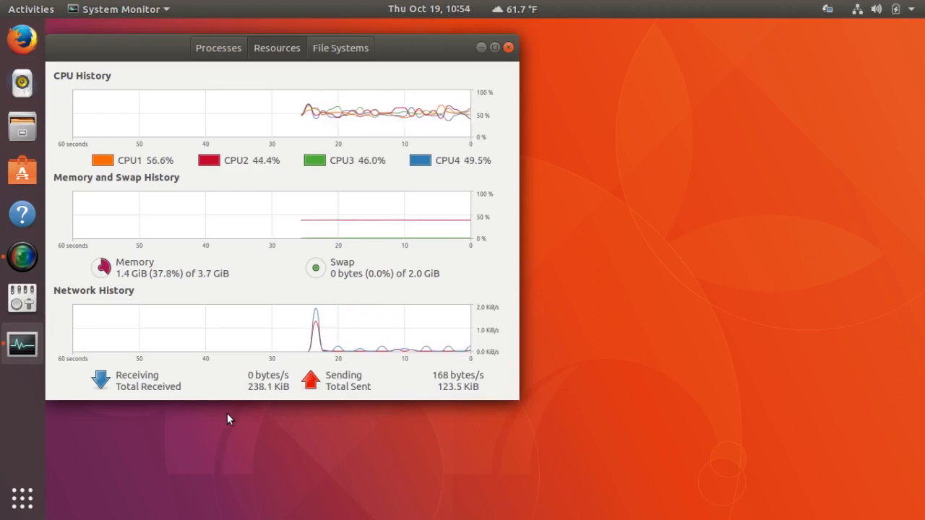
{"action": "left_click", "coordinate": [508, 48]}
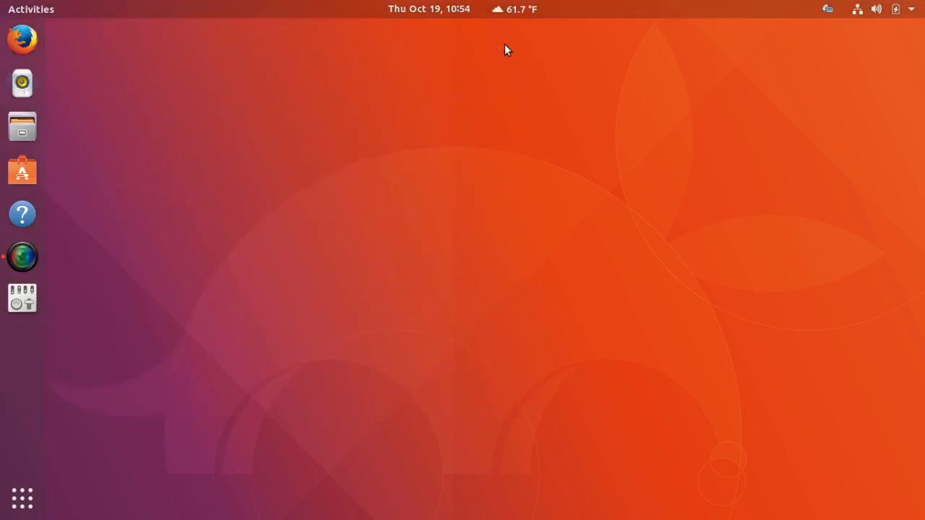
- Examine the contents of the Utilities folder in the application list and collapse the folder
{"action": "left_click", "coordinate": [22, 498]}
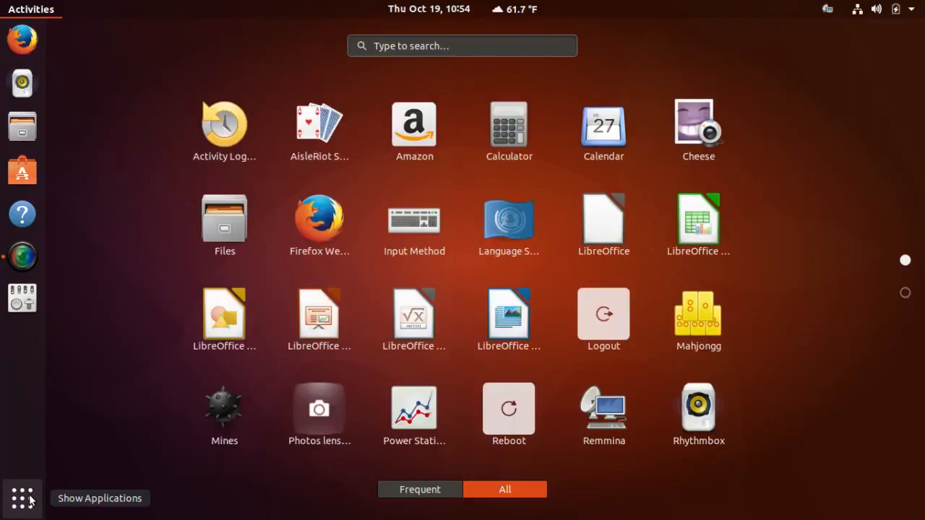
{"action": "left_click", "coordinate": [905, 293]}
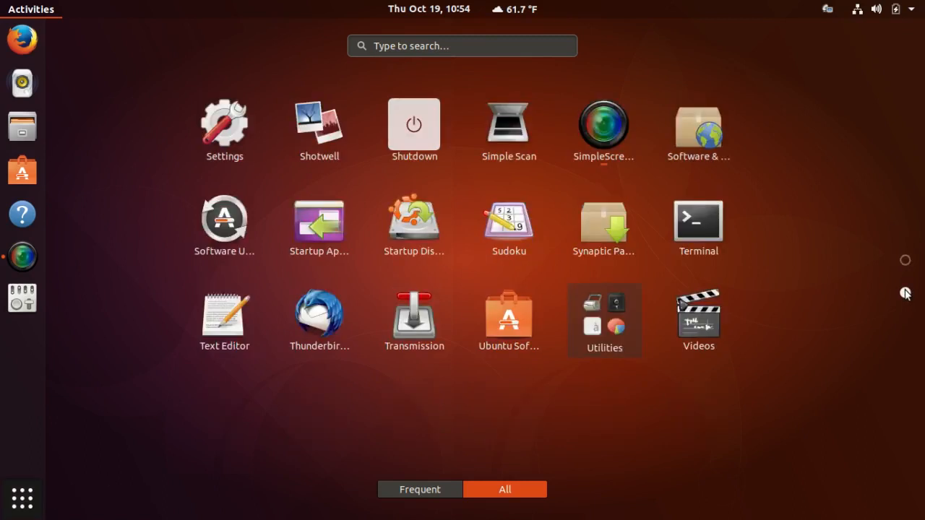
{"action": "left_click", "coordinate": [603, 335]}
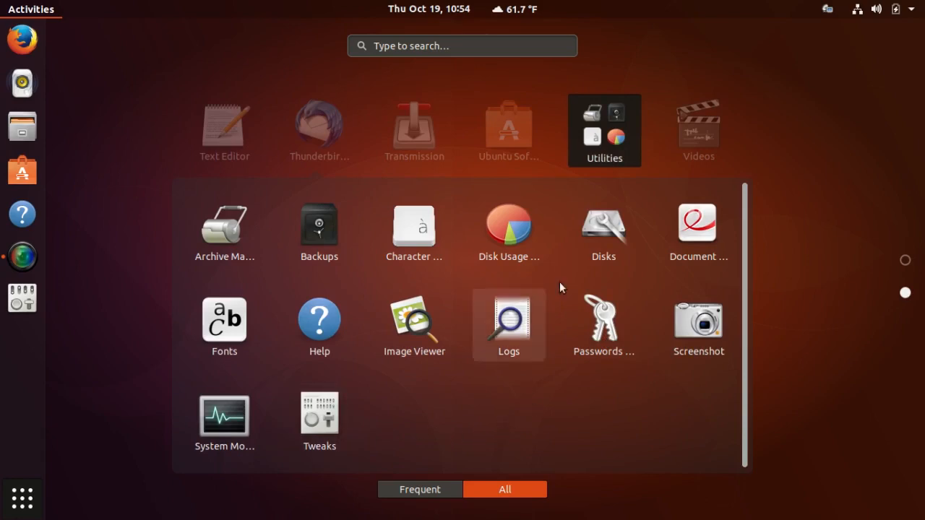
{"action": "left_click", "coordinate": [599, 137]}
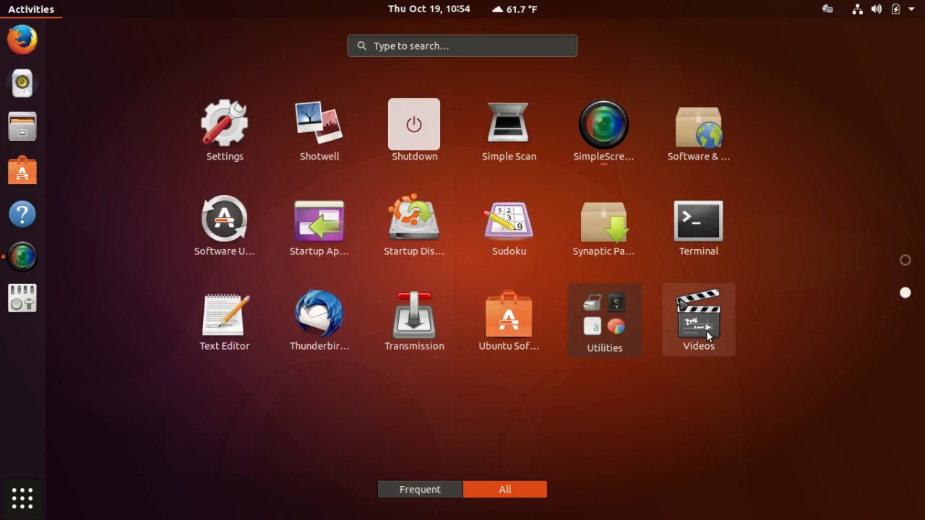
- Switch to Ubuntu Software and search for vlc, restarting the search from the full catalogue
{"action": "left_click", "coordinate": [24, 174]}
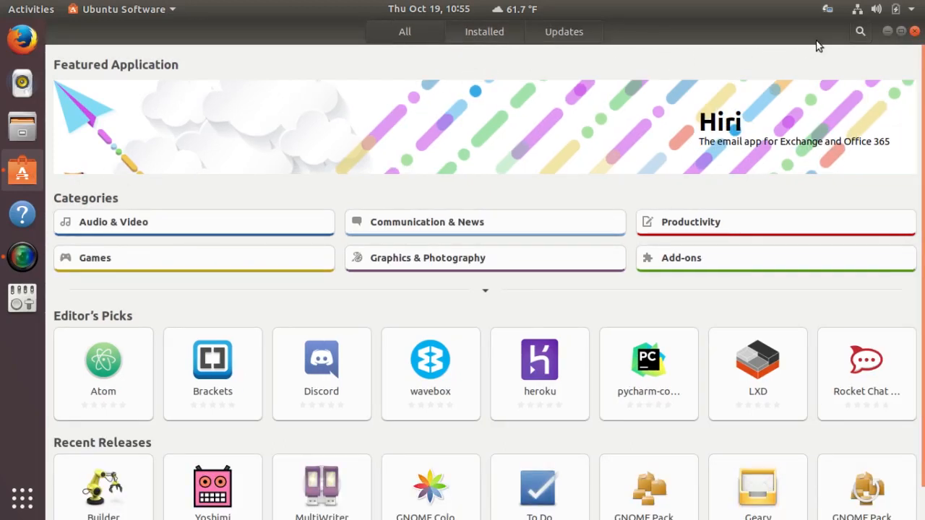
{"action": "left_click", "coordinate": [860, 33]}
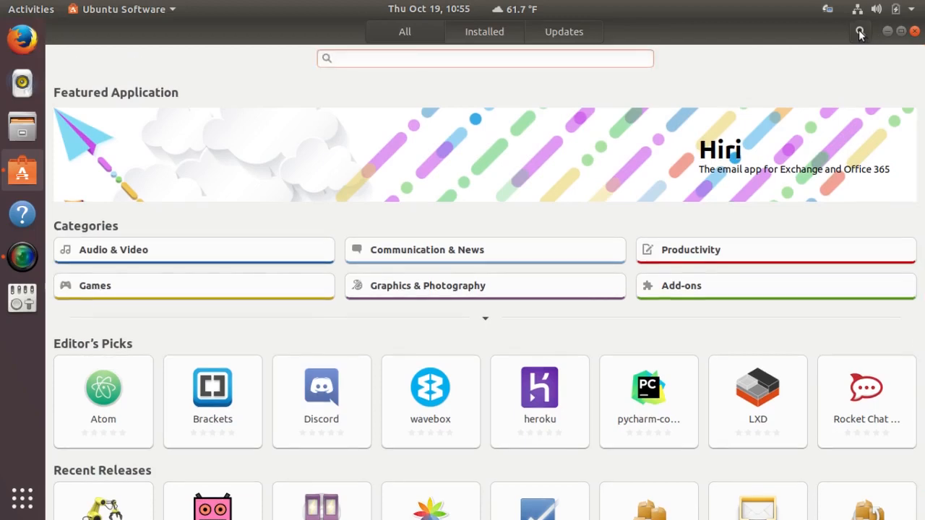
{"action": "type", "text": "vlc"}
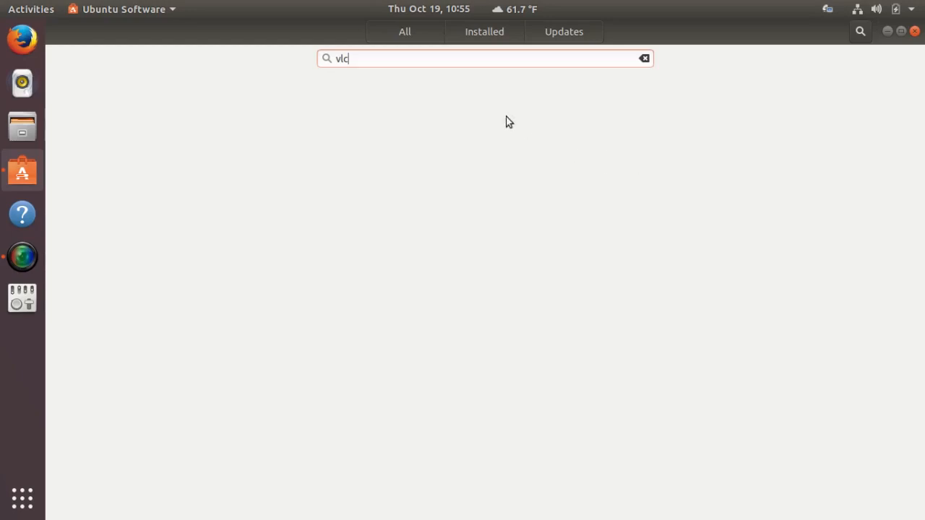
{"action": "left_click", "coordinate": [405, 30]}
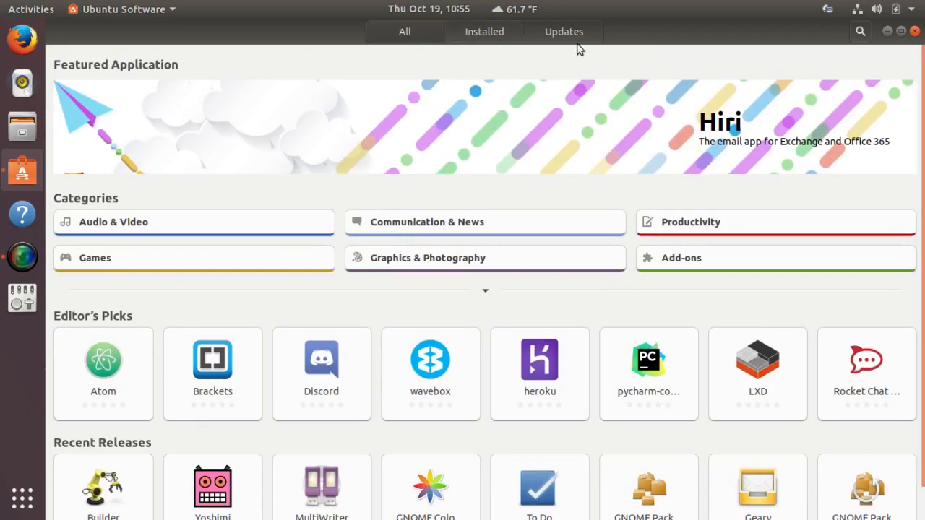
{"action": "left_click", "coordinate": [859, 35]}
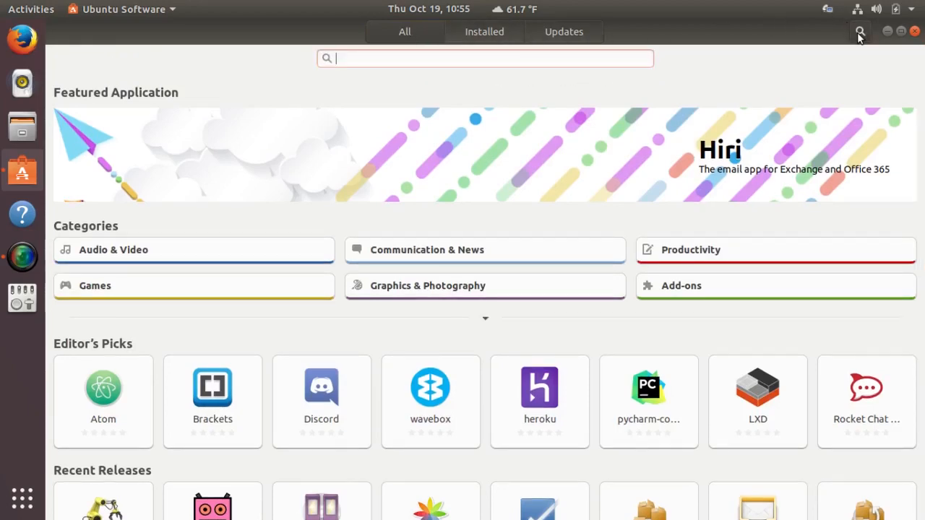
{"action": "type", "text": "vlc"}
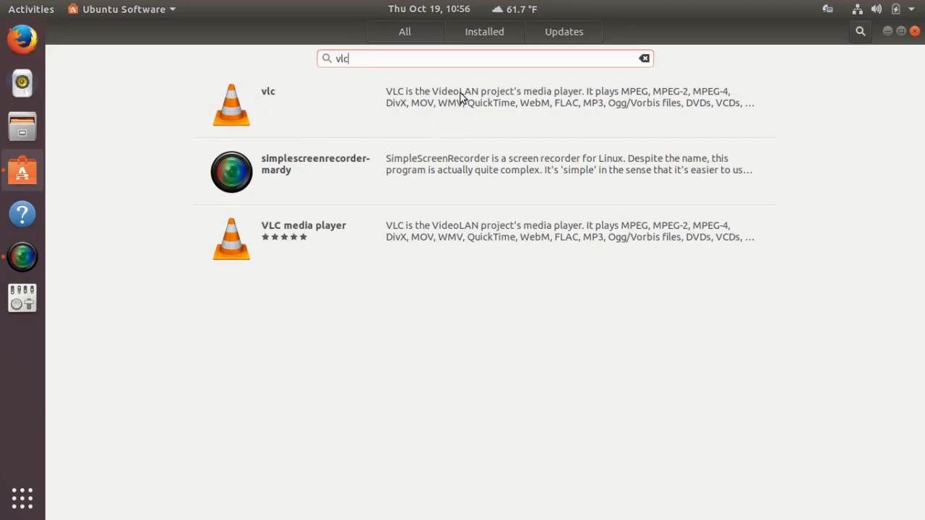
- View the details pages of the vlc and VLC media player entries, and close the software window
{"action": "left_click", "coordinate": [431, 95]}
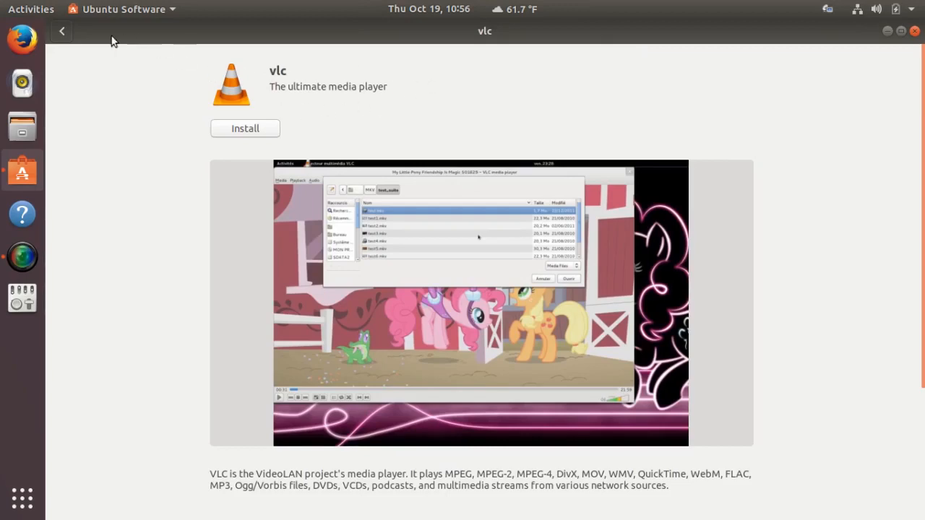
{"action": "left_click", "coordinate": [62, 32]}
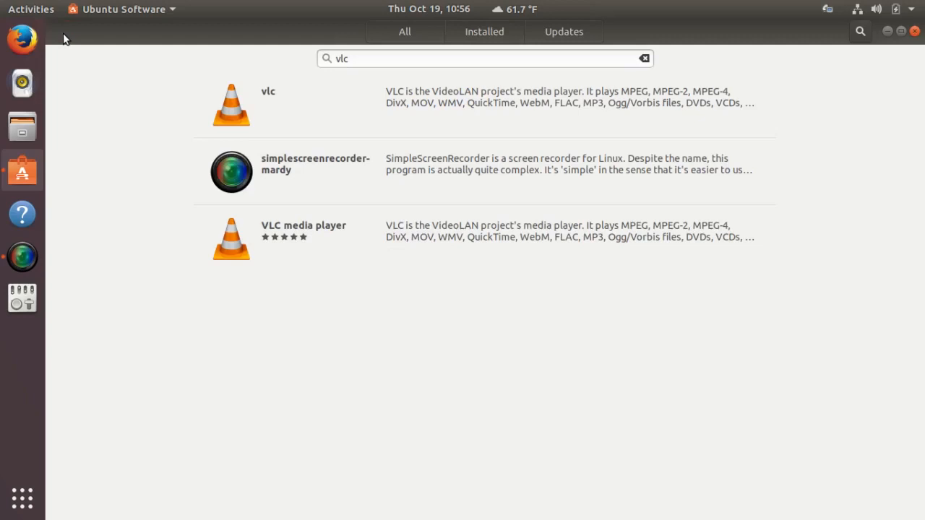
{"action": "left_click", "coordinate": [396, 240]}
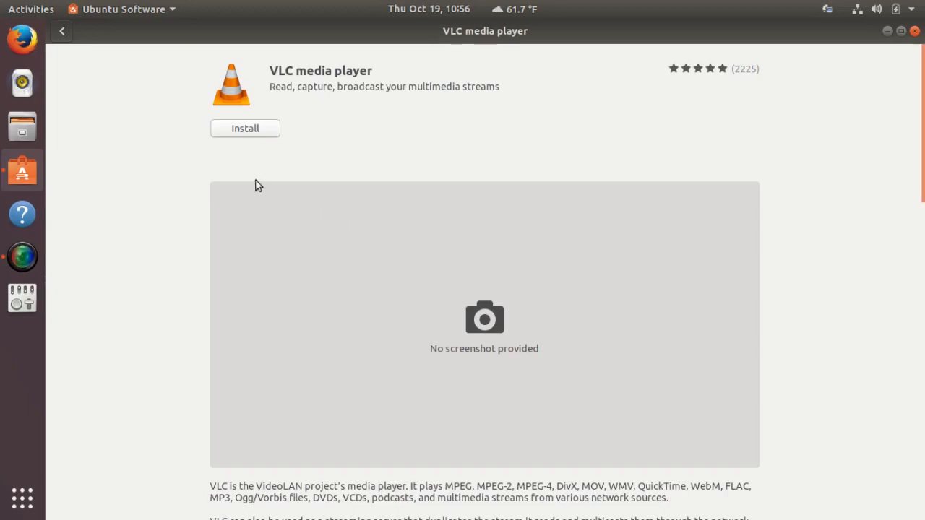
{"action": "left_click", "coordinate": [63, 31]}
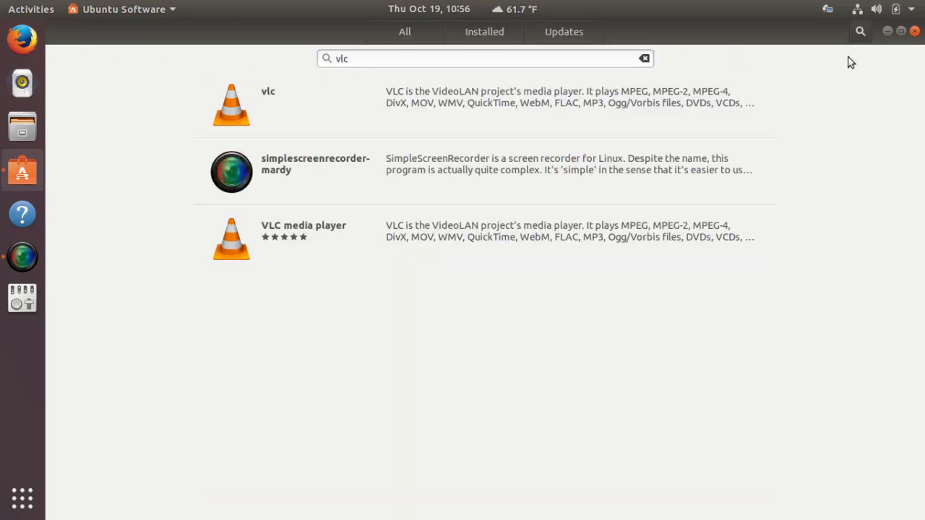
{"action": "left_click", "coordinate": [913, 32]}
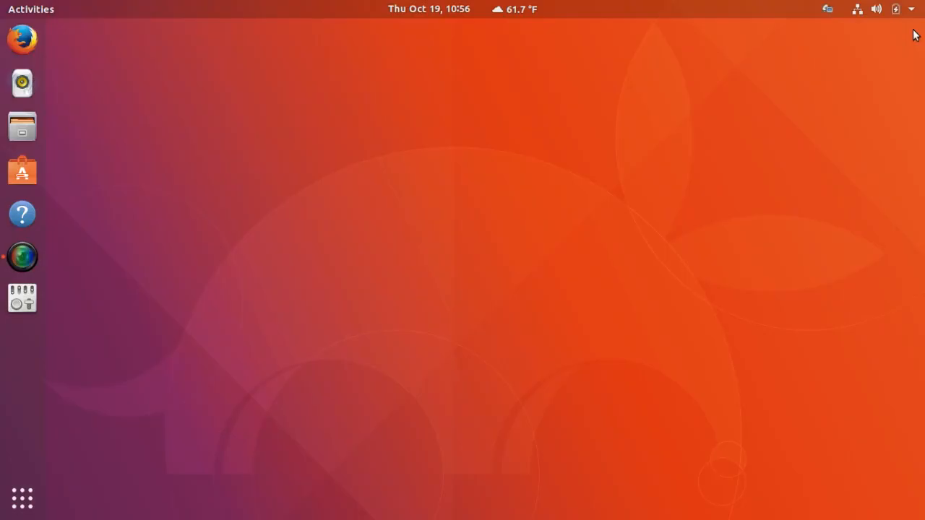
- View Remmina's About information from its indicator, close it and quit Remmina
{"action": "left_click", "coordinate": [829, 9]}
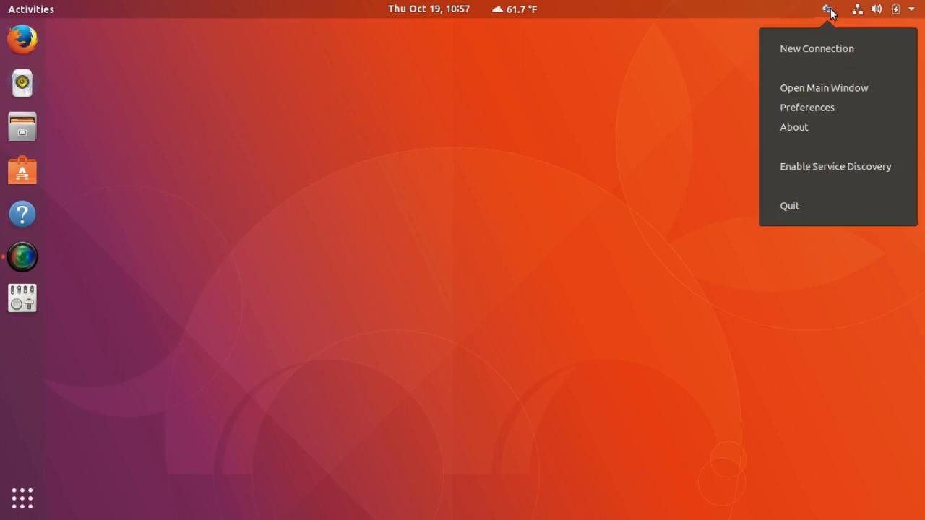
{"action": "left_click", "coordinate": [803, 132]}
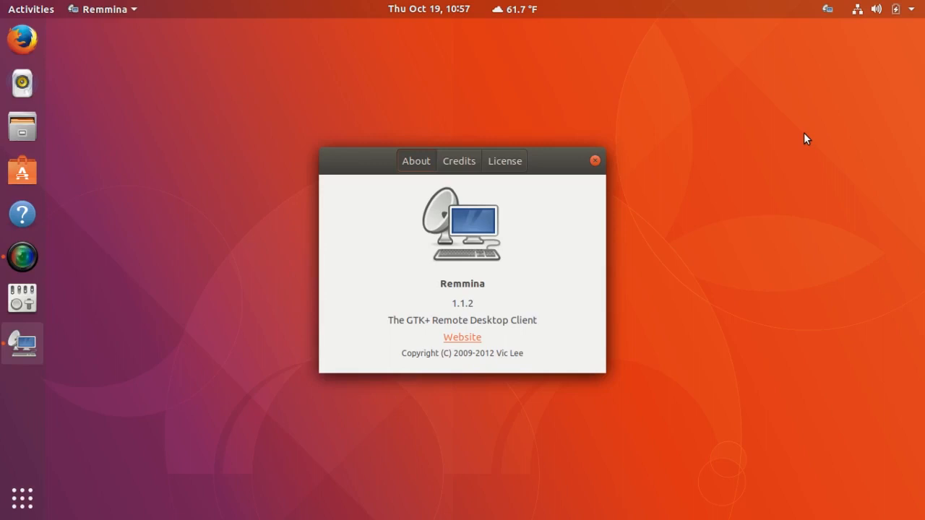
{"action": "left_click", "coordinate": [594, 161]}
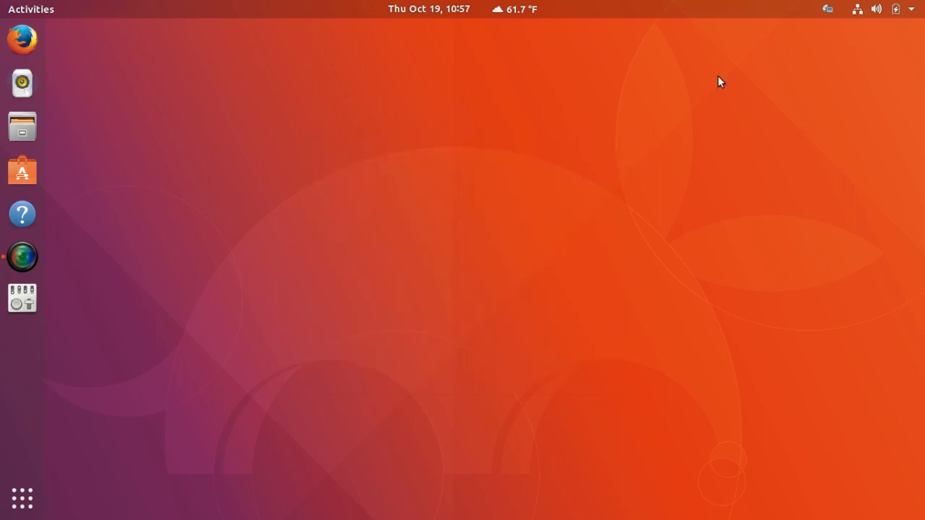
{"action": "left_click", "coordinate": [828, 10]}
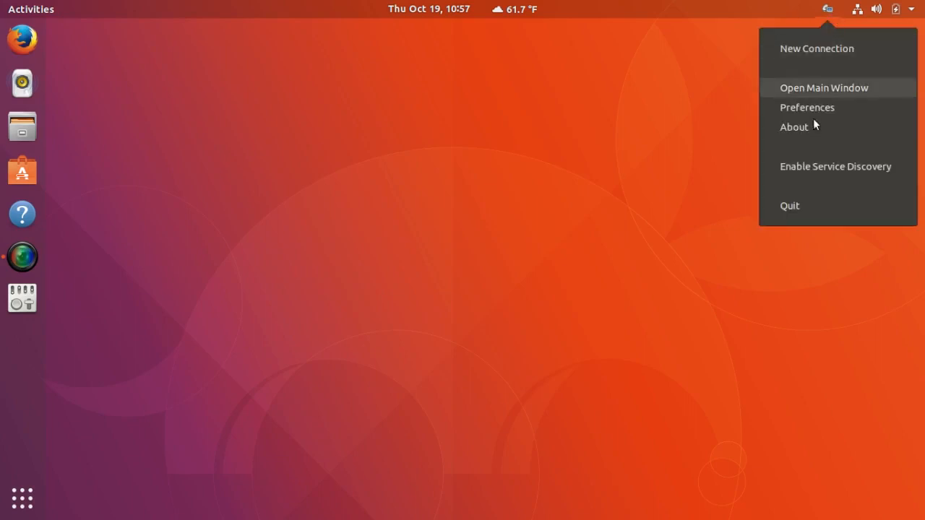
{"action": "left_click", "coordinate": [792, 208]}
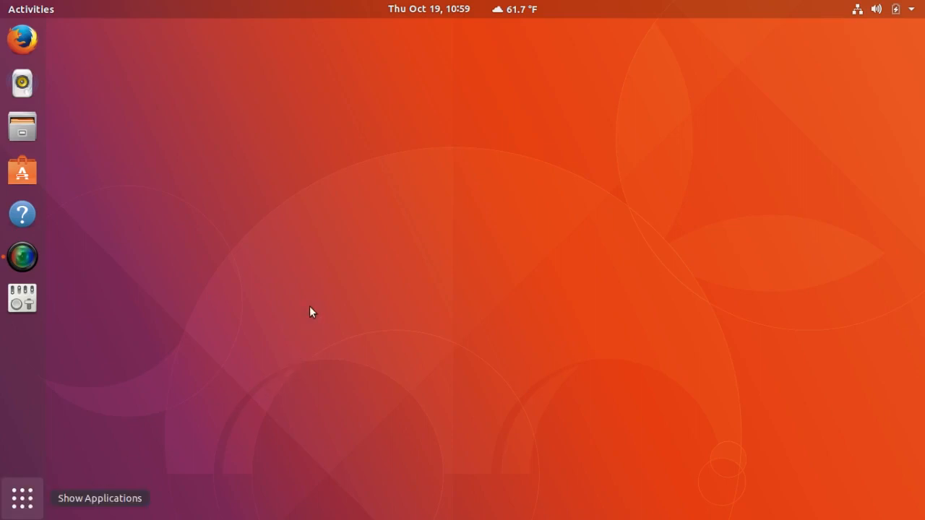
- Display all applications and add LibreOffice Draw to the favorites
{"action": "key", "text": "super+a"}
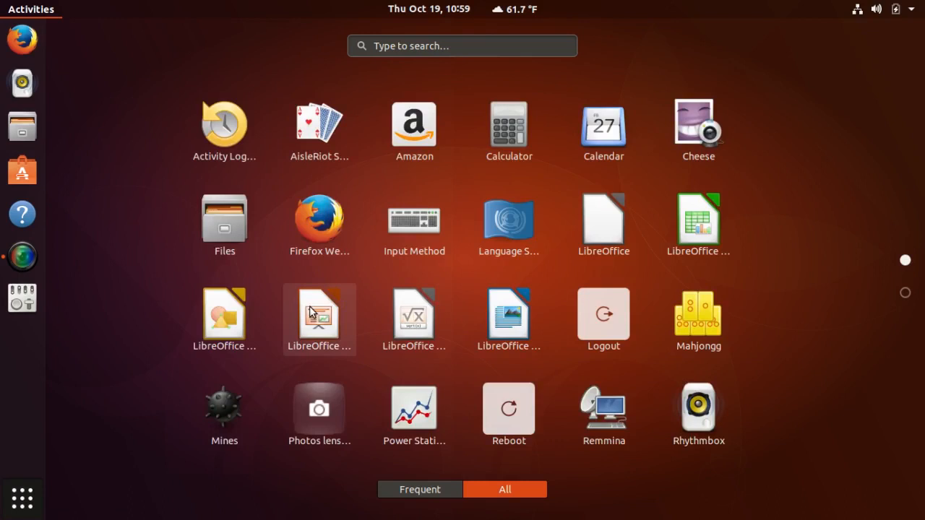
{"action": "right_click", "coordinate": [218, 317]}
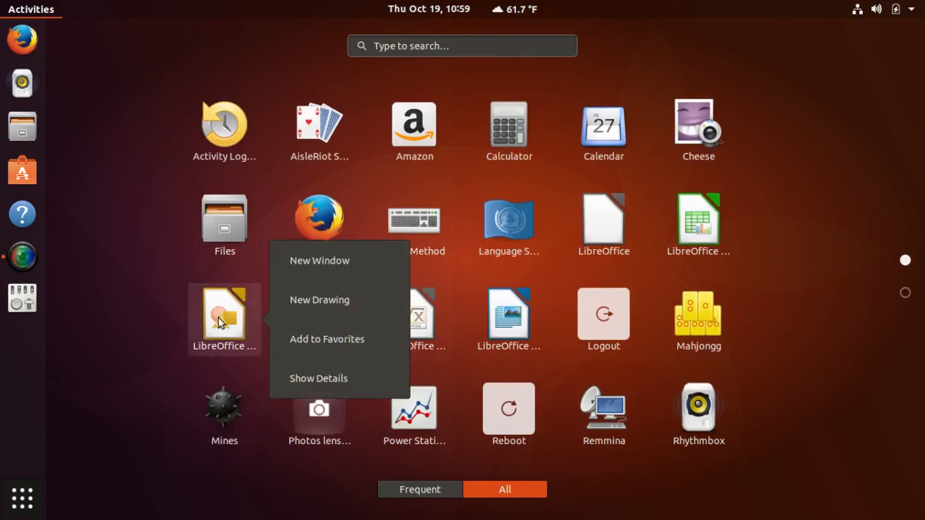
{"action": "left_click", "coordinate": [305, 346]}
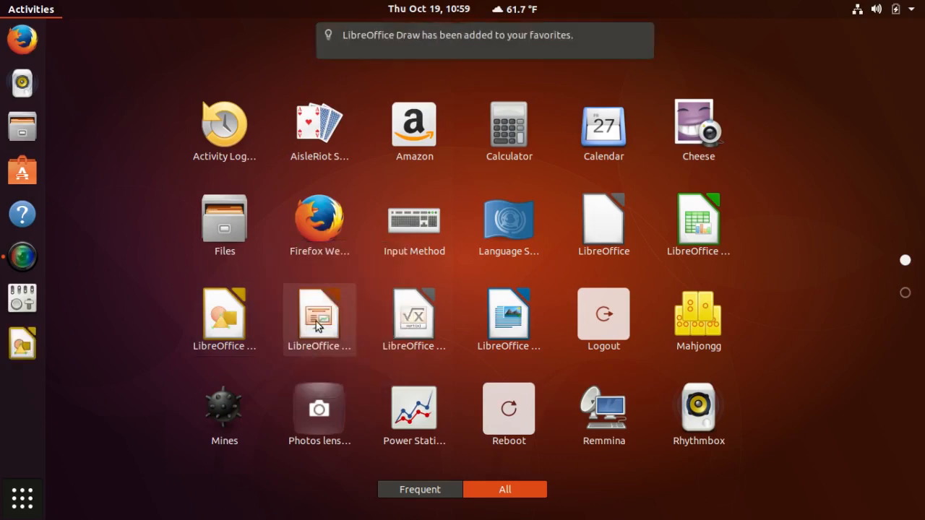
- Add LibreOffice Impress and Power Statistics to the favorites
{"action": "right_click", "coordinate": [315, 327]}
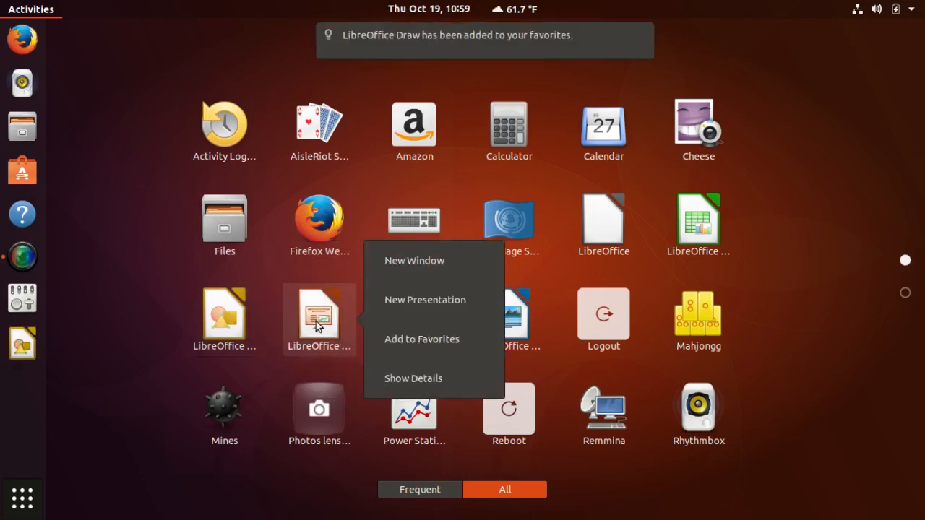
{"action": "left_click", "coordinate": [420, 341]}
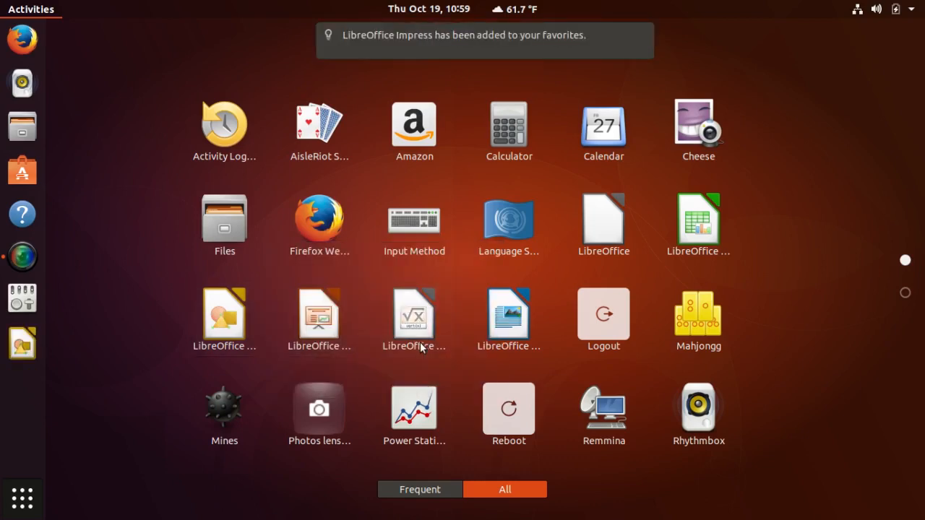
{"action": "right_click", "coordinate": [496, 322]}
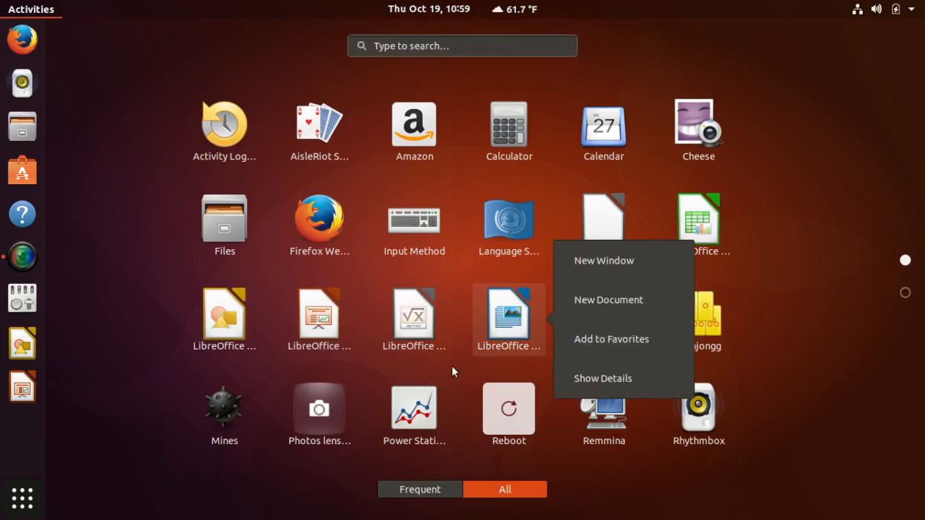
{"action": "left_click", "coordinate": [410, 423]}
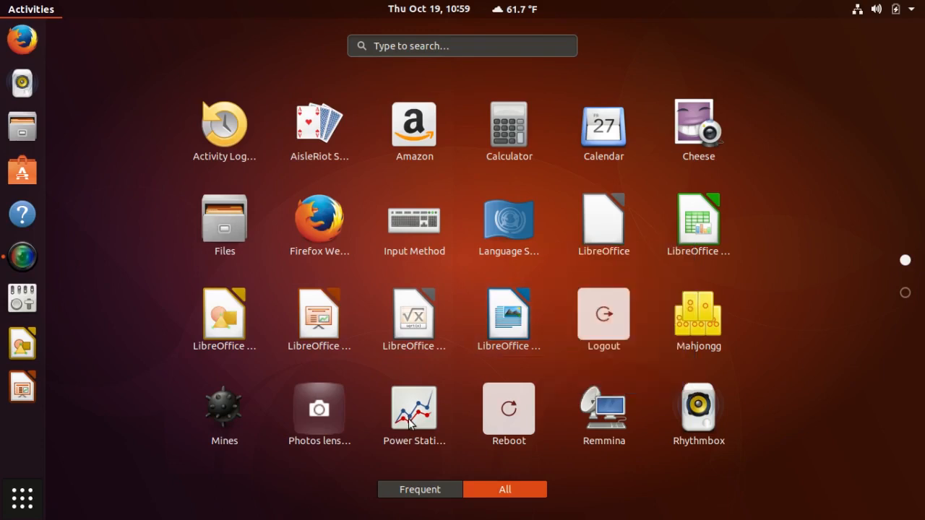
{"action": "right_click", "coordinate": [409, 423]}
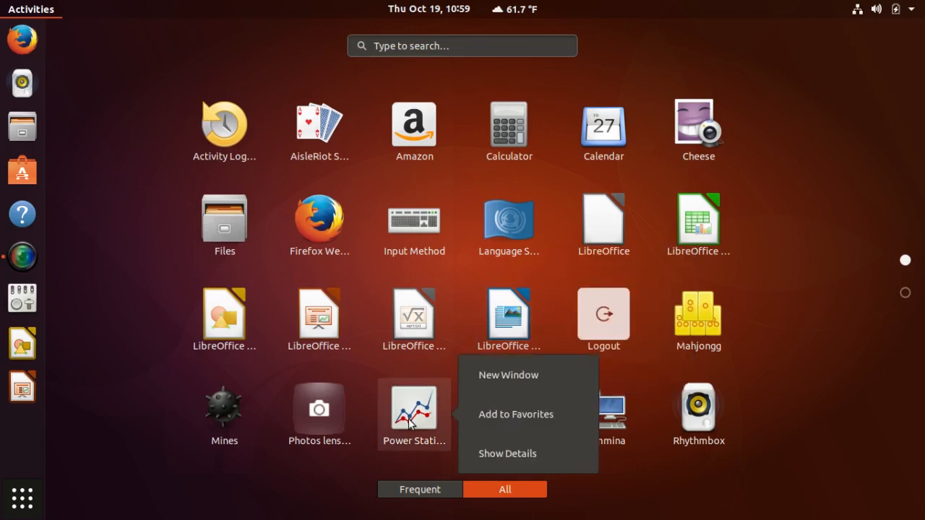
{"action": "left_click", "coordinate": [481, 416]}
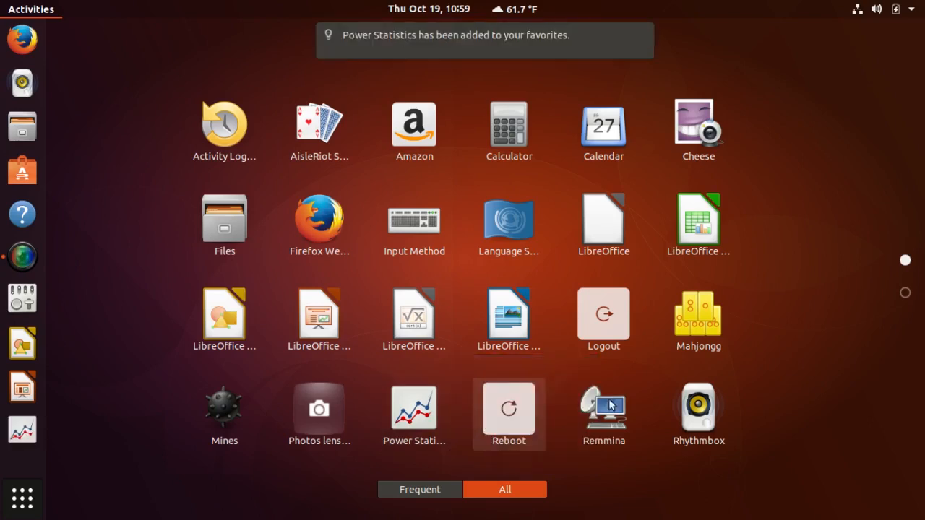
- Add Shotwell and Simple Scan from the second page of applications to the favorites, and return to the desktop
{"action": "left_click", "coordinate": [904, 292]}
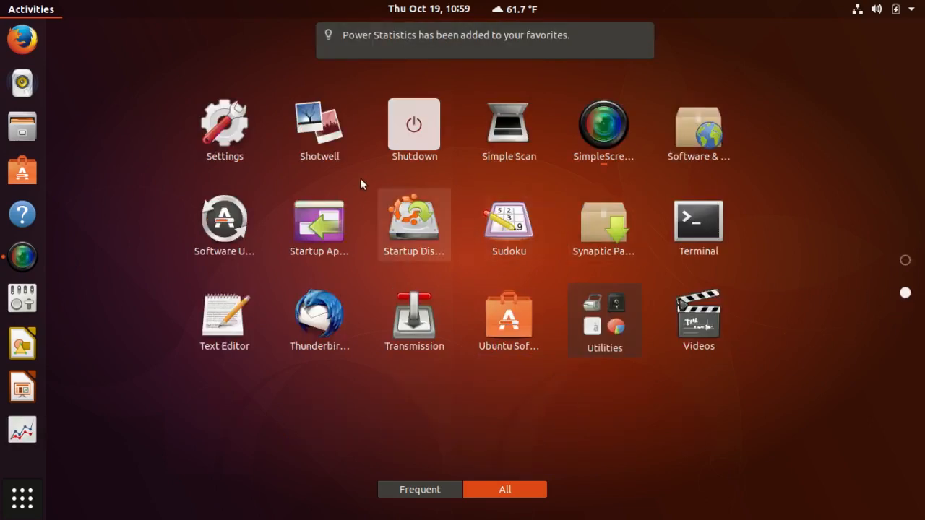
{"action": "right_click", "coordinate": [297, 139]}
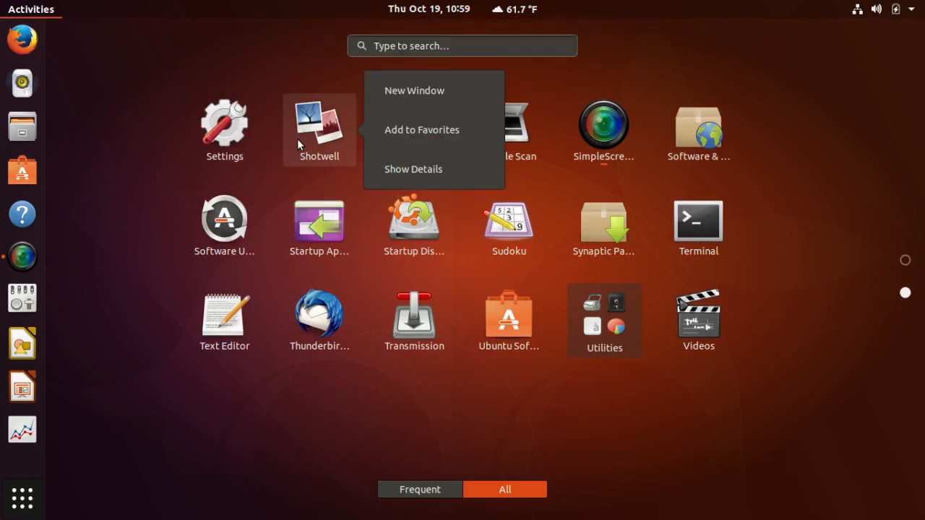
{"action": "left_click", "coordinate": [416, 130]}
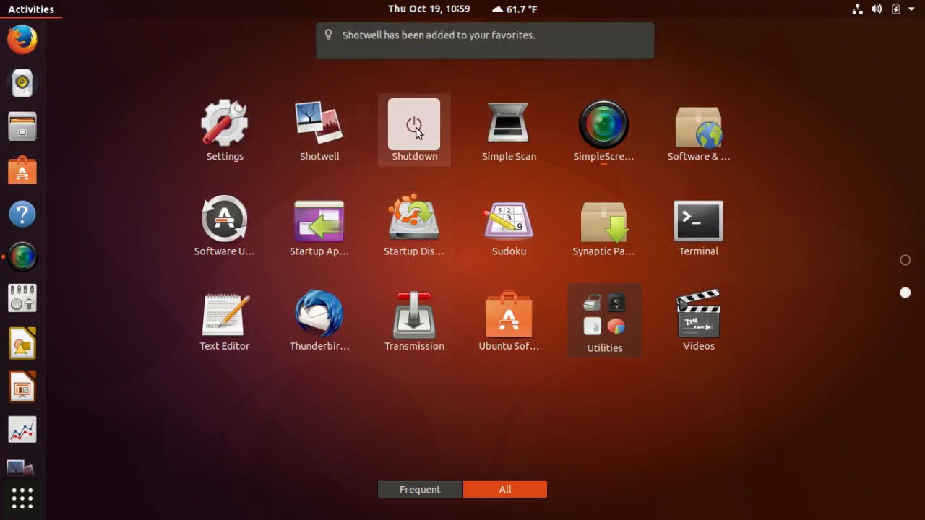
{"action": "right_click", "coordinate": [517, 133]}
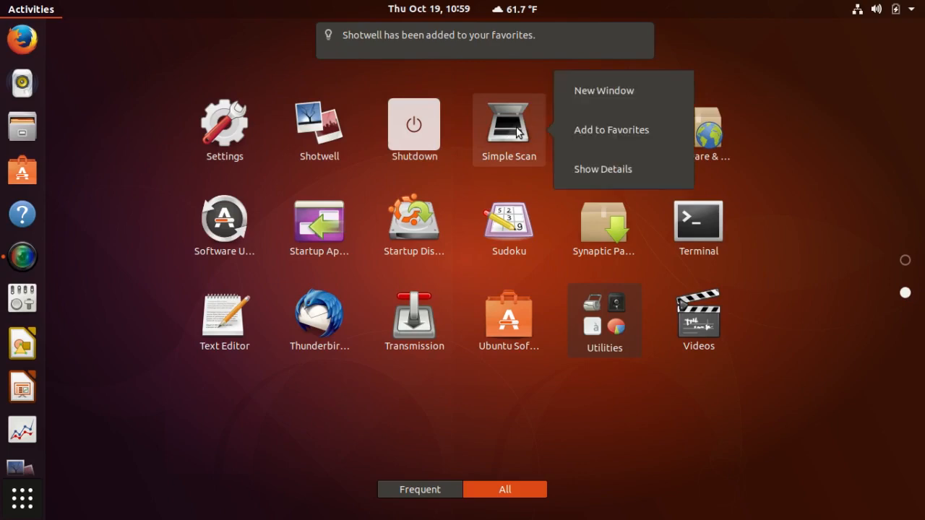
{"action": "left_click", "coordinate": [599, 136]}
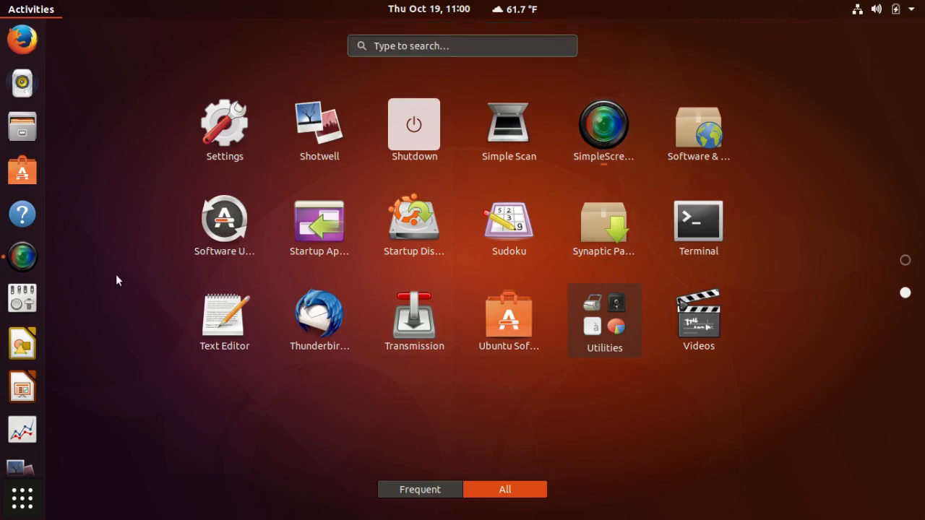
{"action": "left_click", "coordinate": [41, 10]}
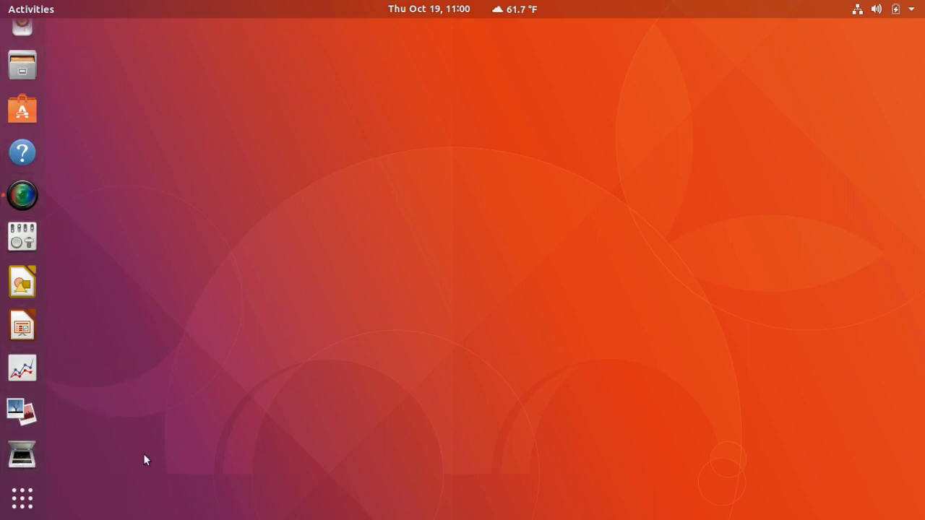
- Find Settings by searching for "set", reduce the Dock icon size to 36 and quit Settings
{"action": "key", "text": "super"}
{"action": "type", "text": "s"}
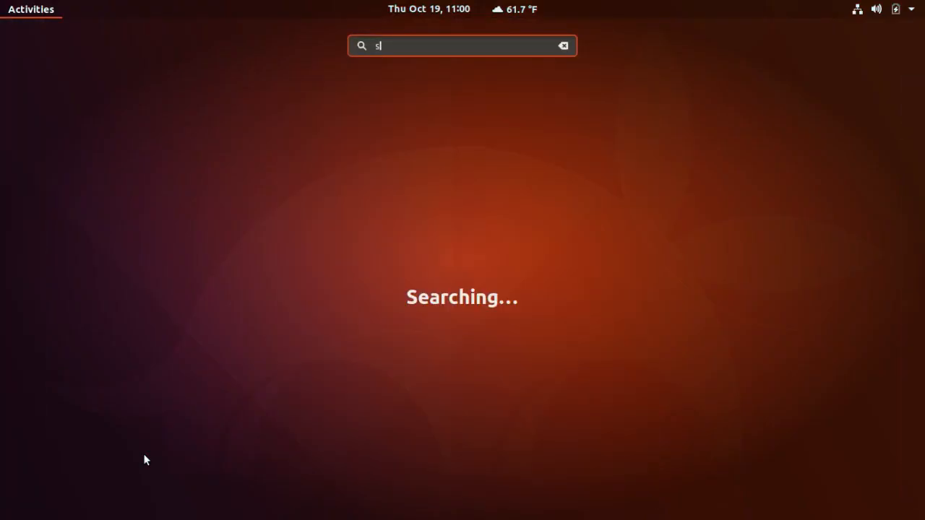
{"action": "type", "text": "et"}
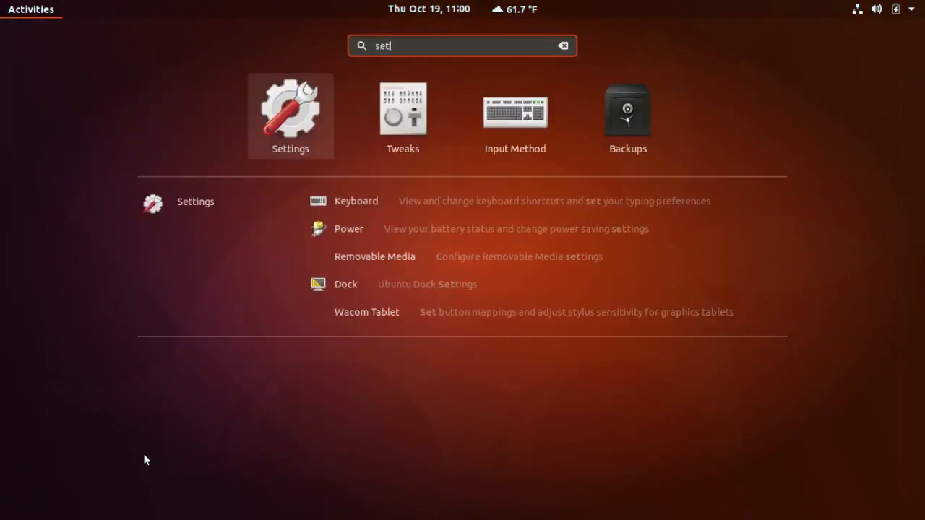
{"action": "left_click", "coordinate": [293, 132]}
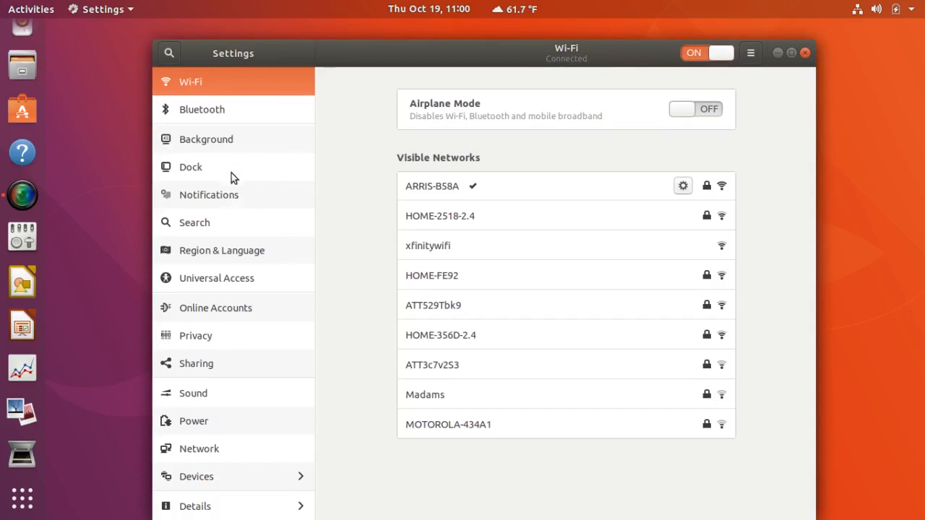
{"action": "left_click", "coordinate": [231, 173]}
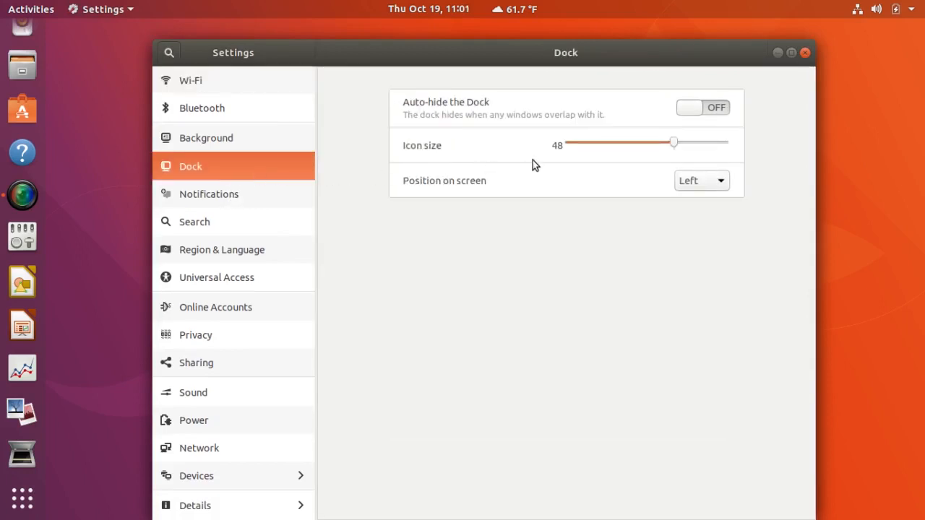
{"action": "left_click", "coordinate": [635, 145]}
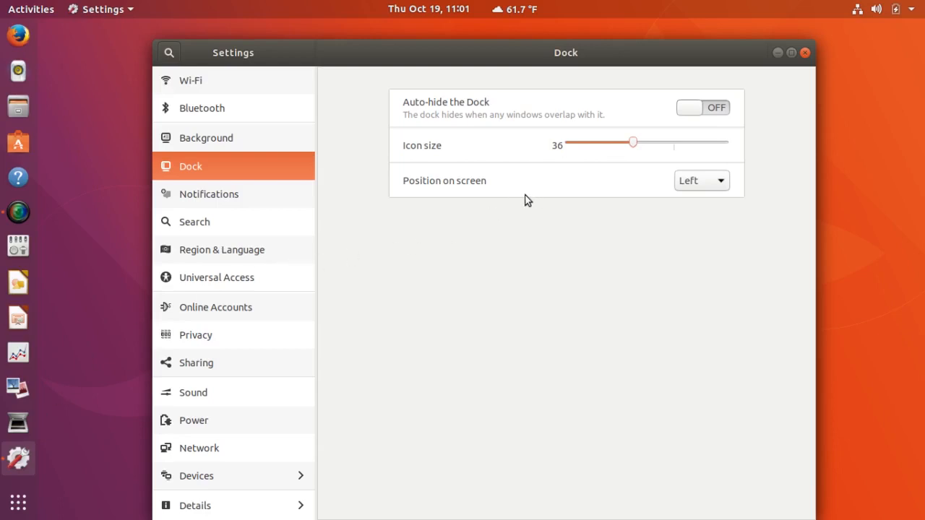
{"action": "key", "text": "ctrl+q"}
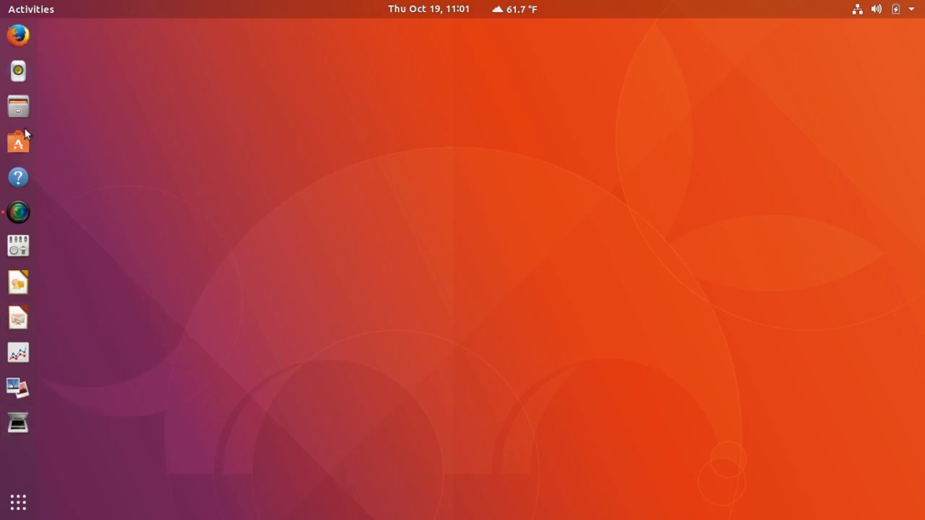
- Launch Files and LibreOffice Draw from the dock, and minimize the Draw window
{"action": "left_click", "coordinate": [17, 106]}
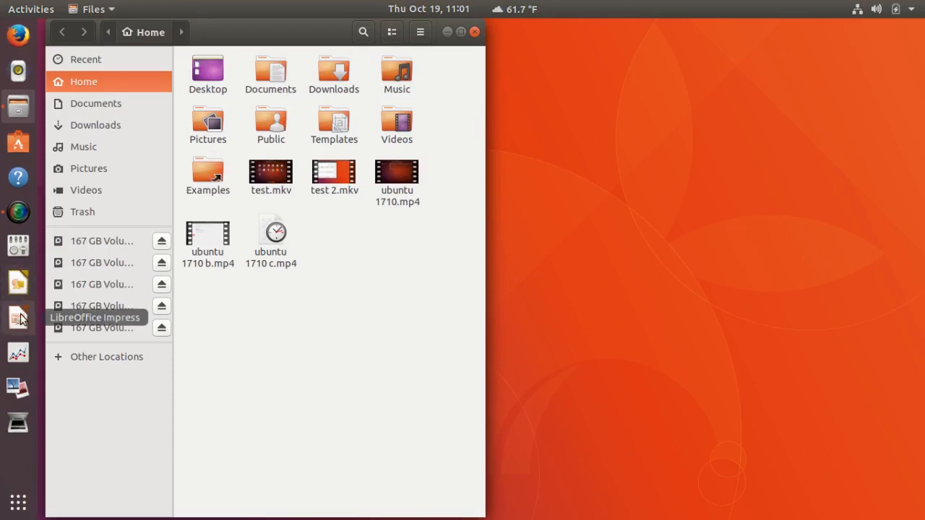
{"action": "left_click", "coordinate": [20, 280]}
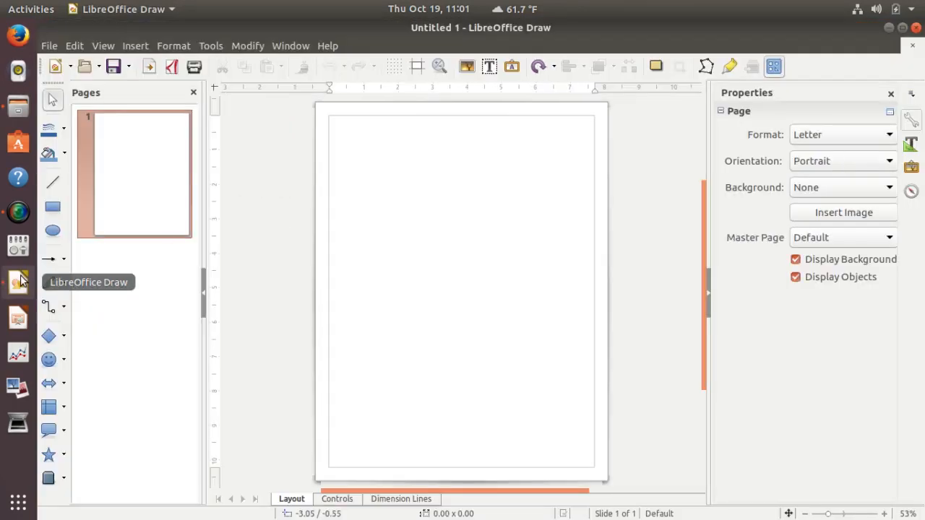
{"action": "left_click", "coordinate": [889, 29]}
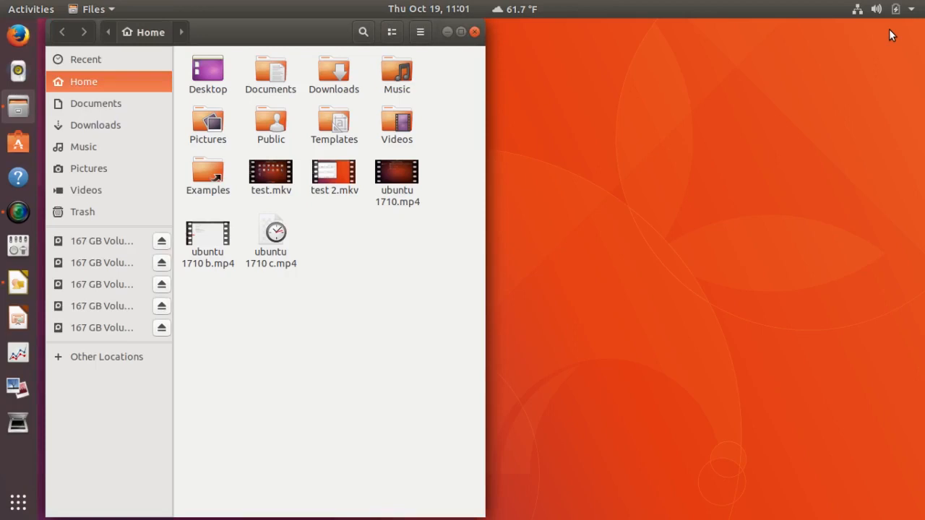
- Move the Files window to the second workspace in the activities overview, and return to the SimpleScreenRecorder window on the first workspace
{"action": "key", "text": "super"}
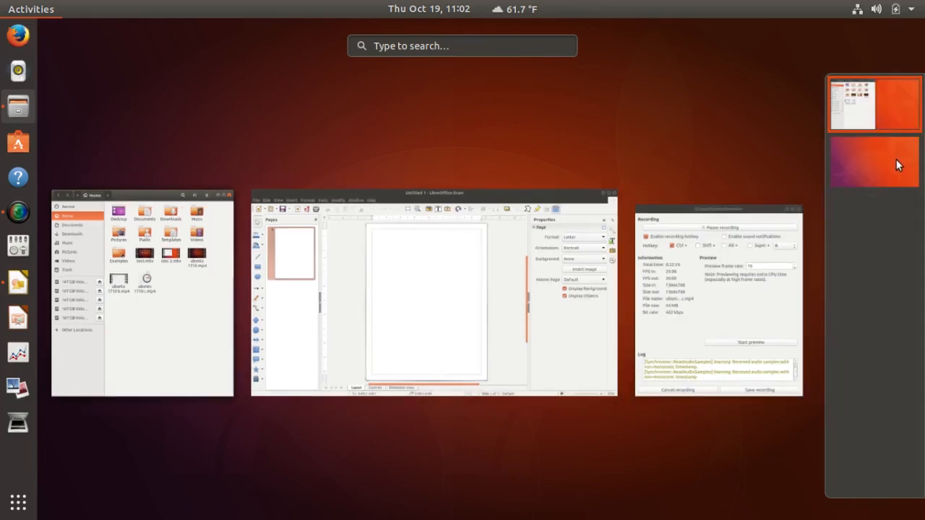
{"action": "left_click", "coordinate": [895, 165]}
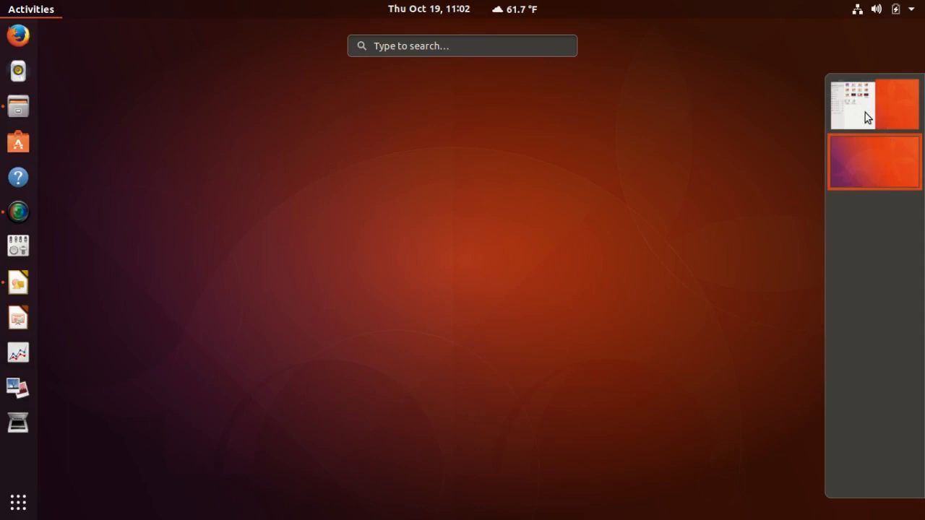
{"action": "left_click_drag", "start_coordinate": [865, 112], "coordinate": [874, 159]}
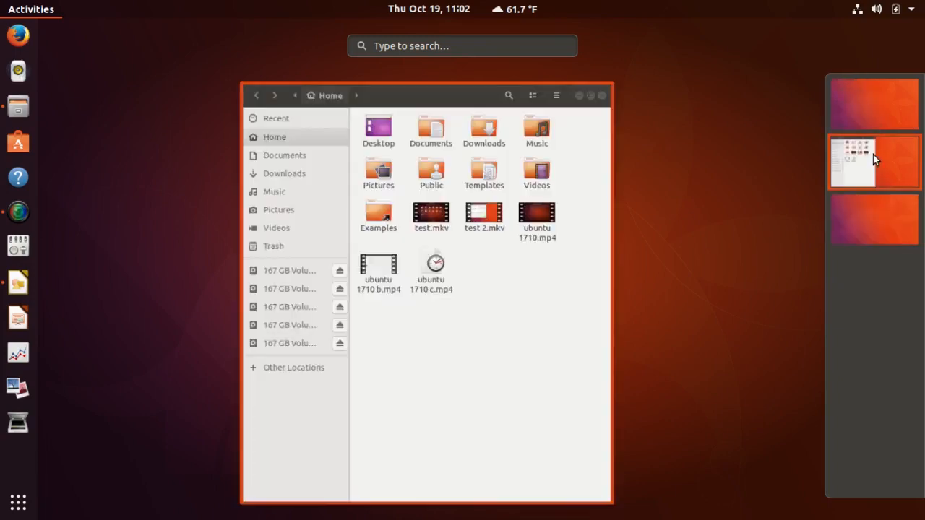
{"action": "left_click", "coordinate": [870, 95]}
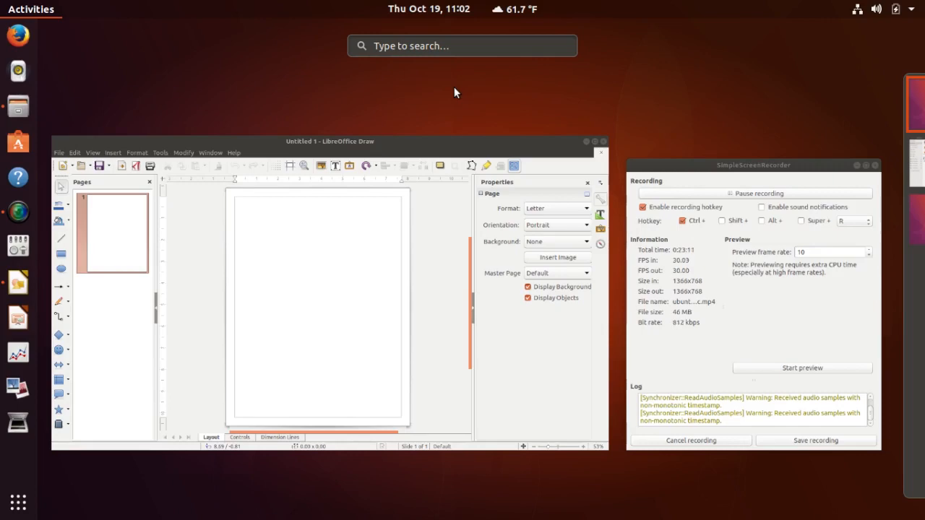
{"action": "left_click", "coordinate": [687, 367]}
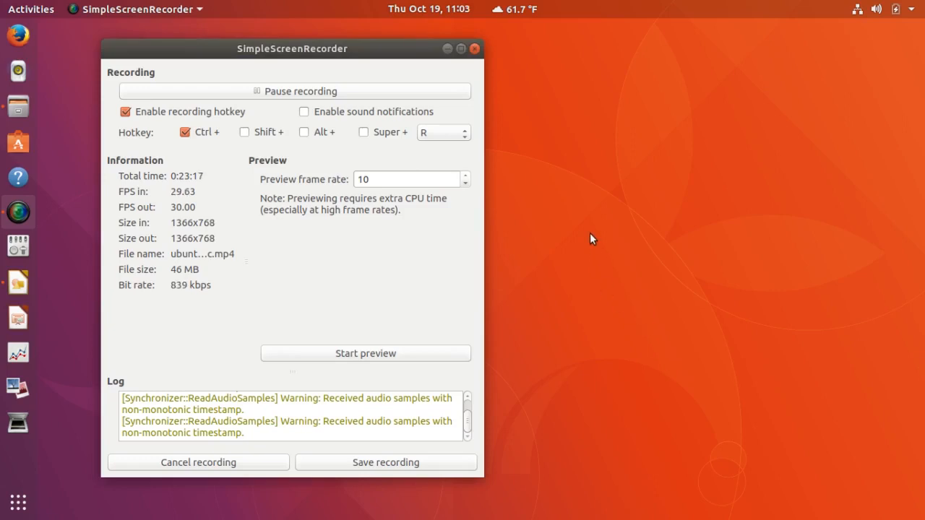